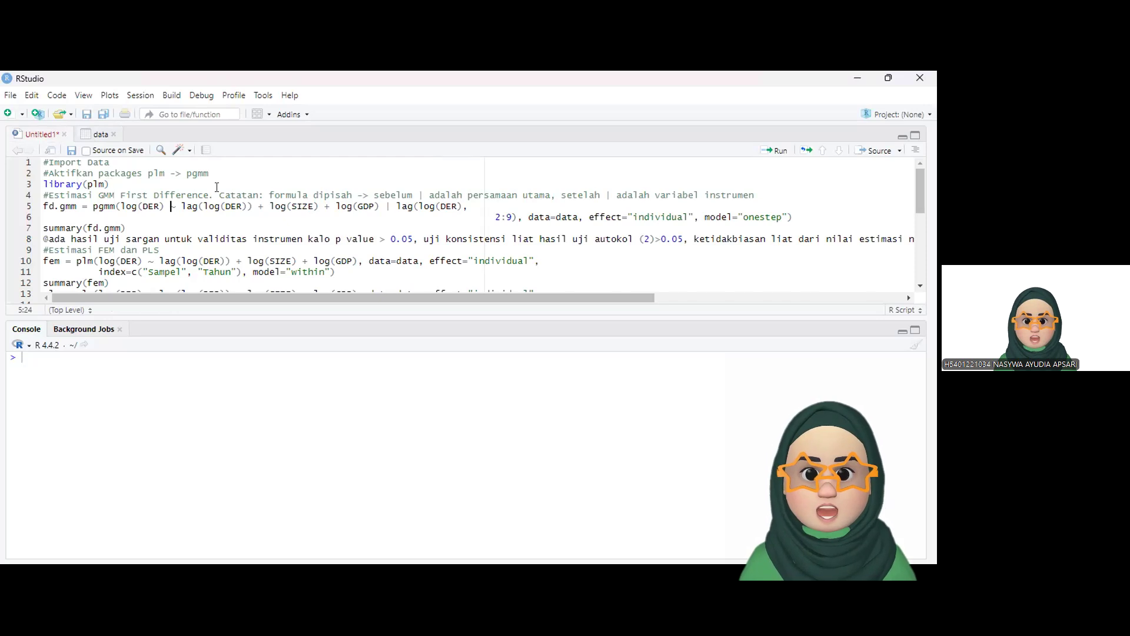
Run the library(plm) line of the script to load the plm package
{"action": "left_click", "coordinate": [138, 186]}
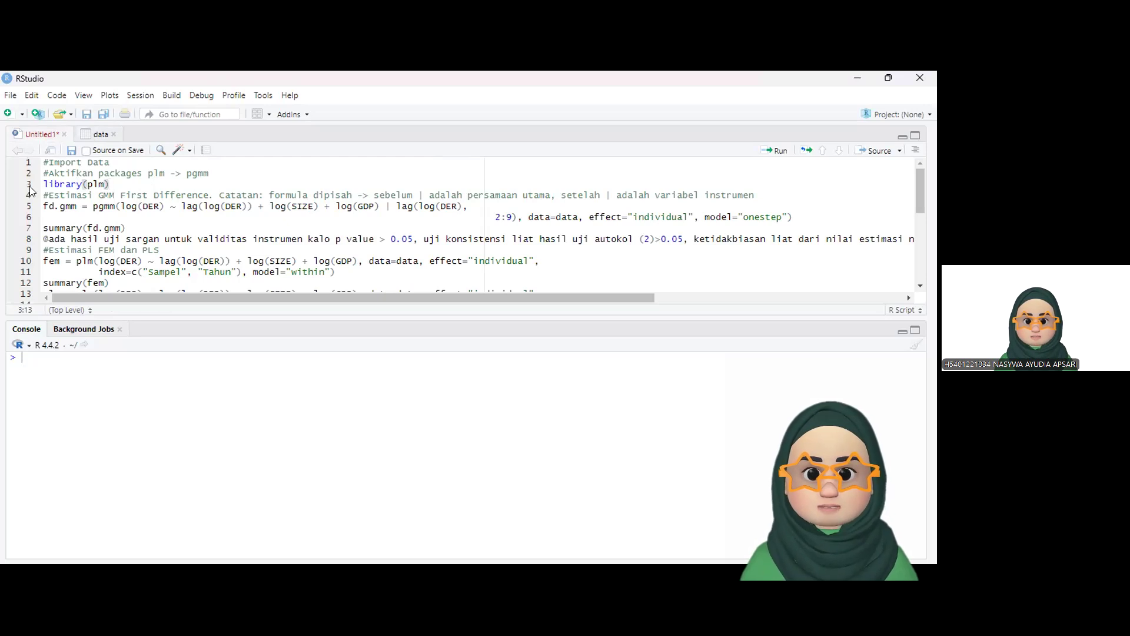
{"action": "key", "text": "shift+Home"}
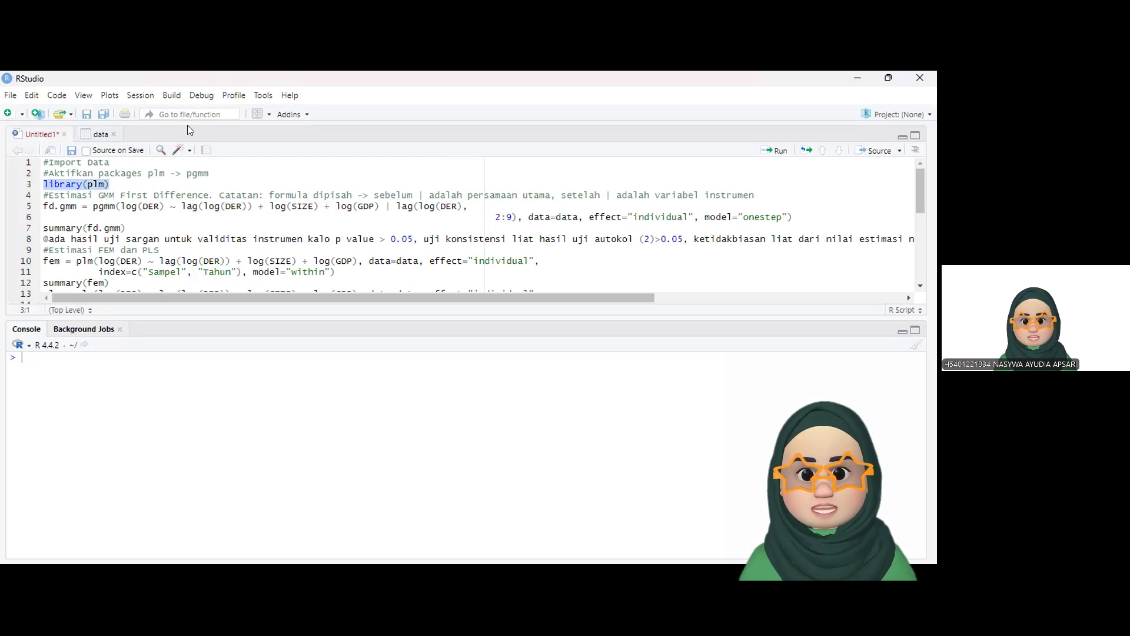
{"action": "left_click", "coordinate": [780, 151]}
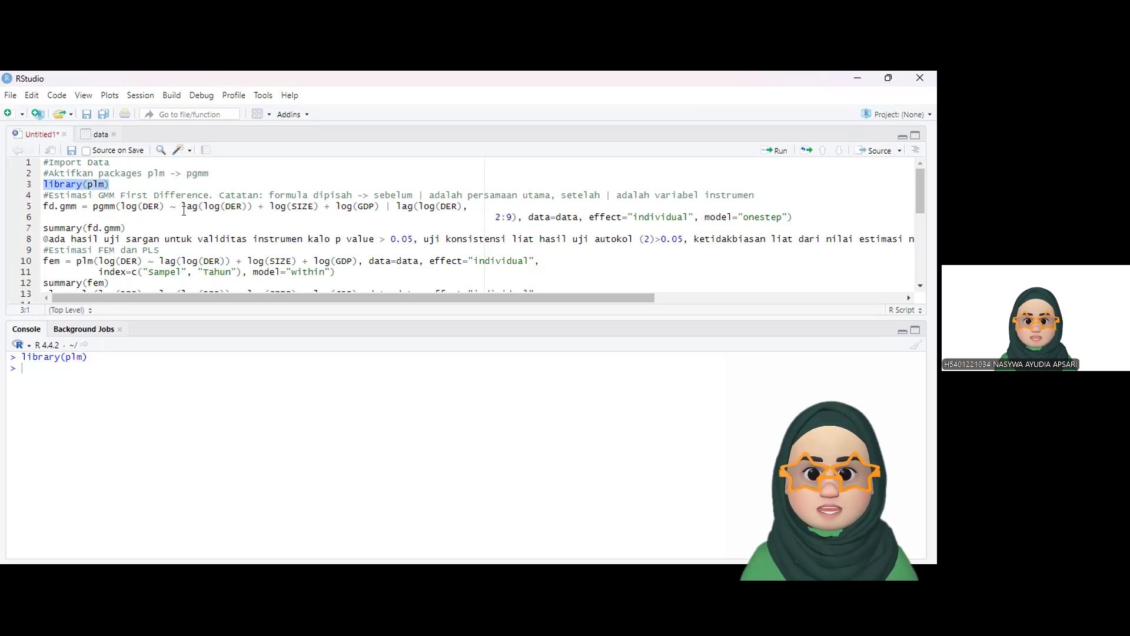
Examine the fd.gmm formula's DER variable, instrument separator and 2:9 lag range, and check the range against the Tahun column of the data table
{"action": "left_click", "coordinate": [186, 215]}
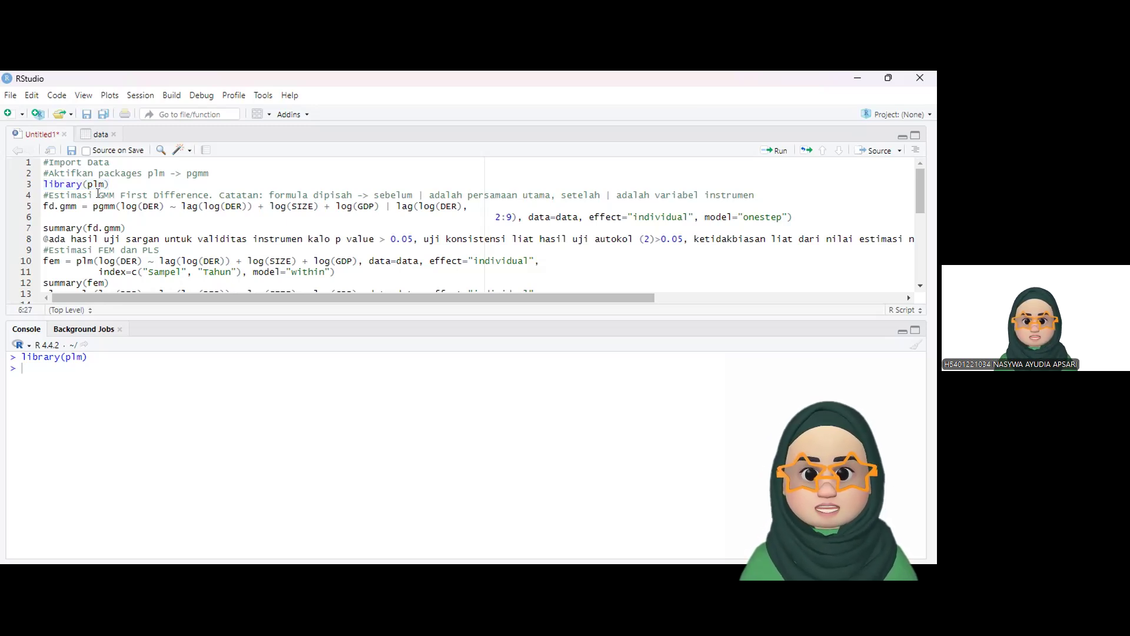
{"action": "left_click", "coordinate": [143, 206]}
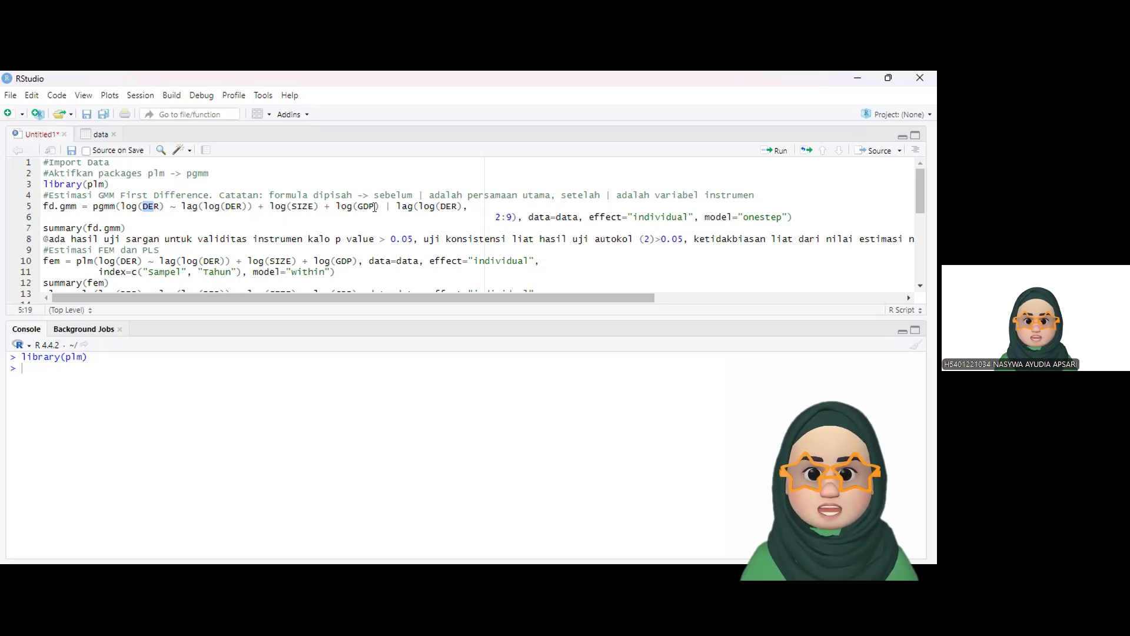
{"action": "left_click", "coordinate": [386, 204]}
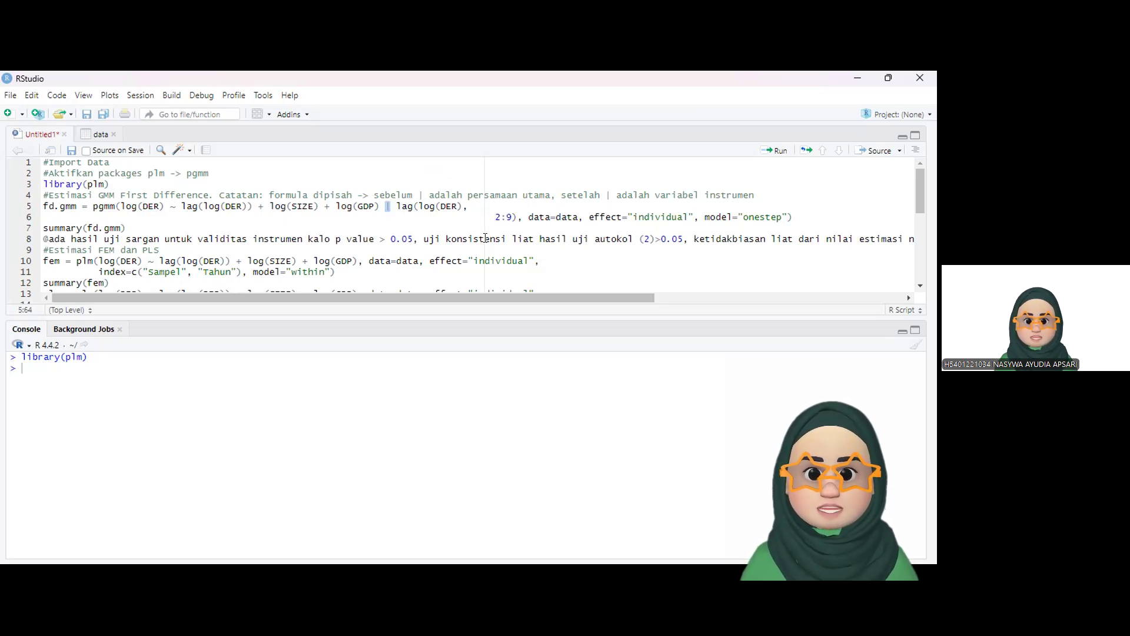
{"action": "left_click", "coordinate": [509, 217]}
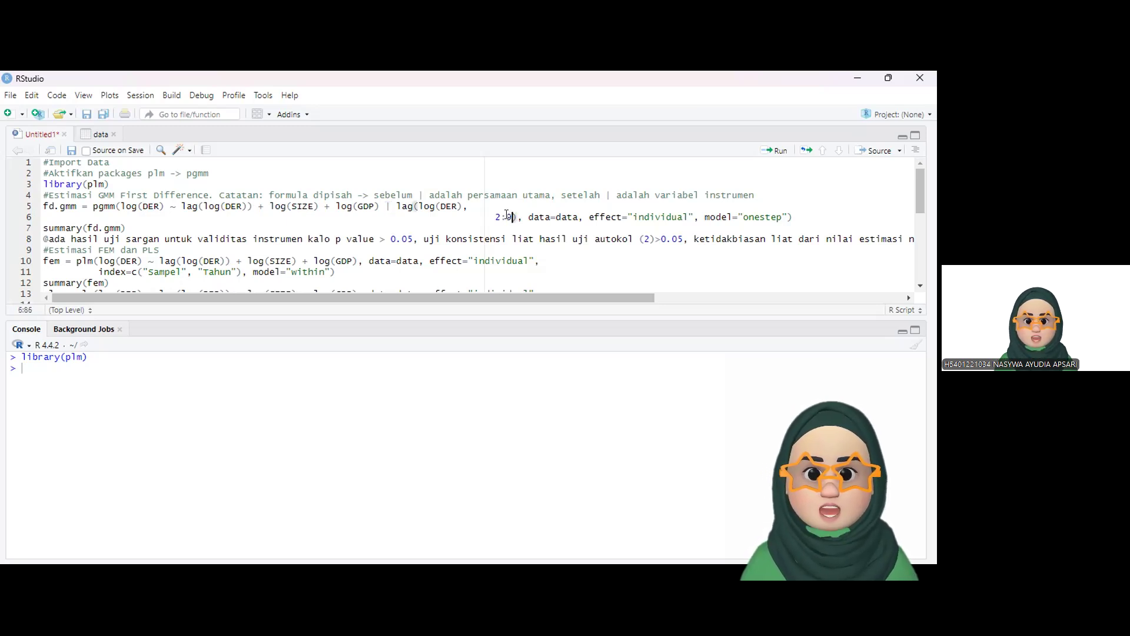
{"action": "left_click", "coordinate": [99, 137]}
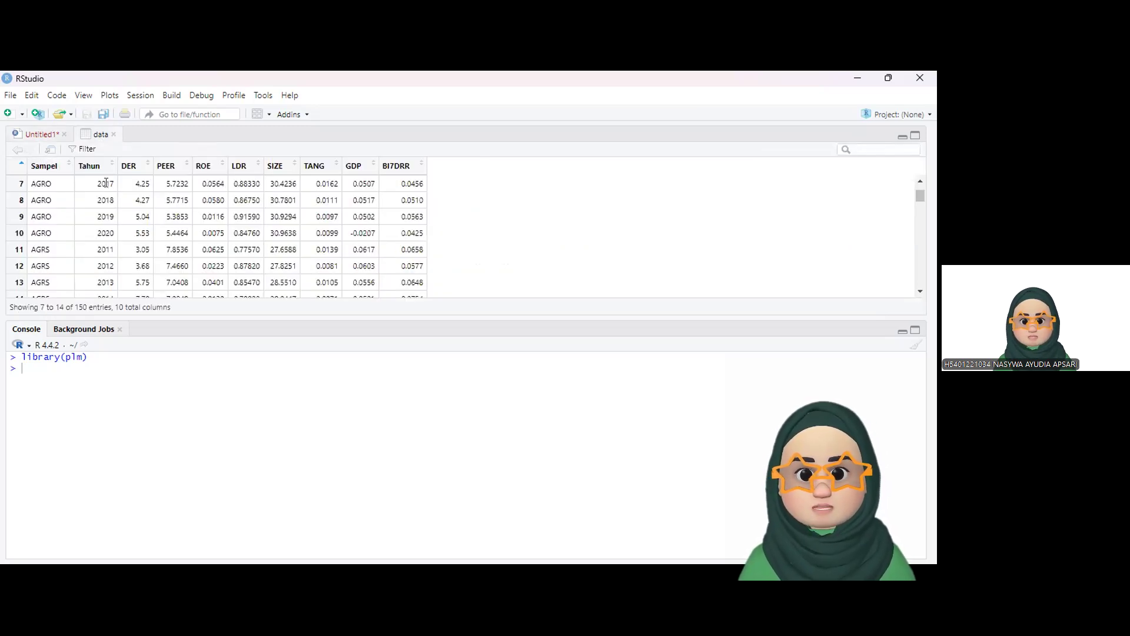
{"action": "scroll", "coordinate": [49, 136], "scroll_direction": "up", "scroll_amount": 1}
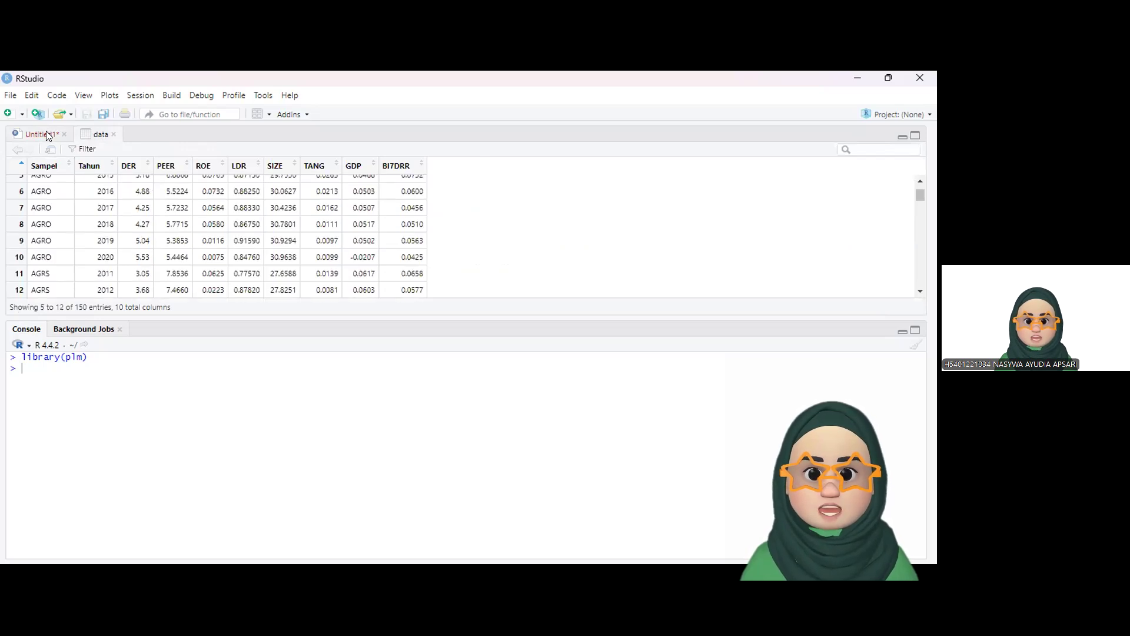
{"action": "left_click", "coordinate": [49, 135]}
{"action": "left_click", "coordinate": [495, 216]}
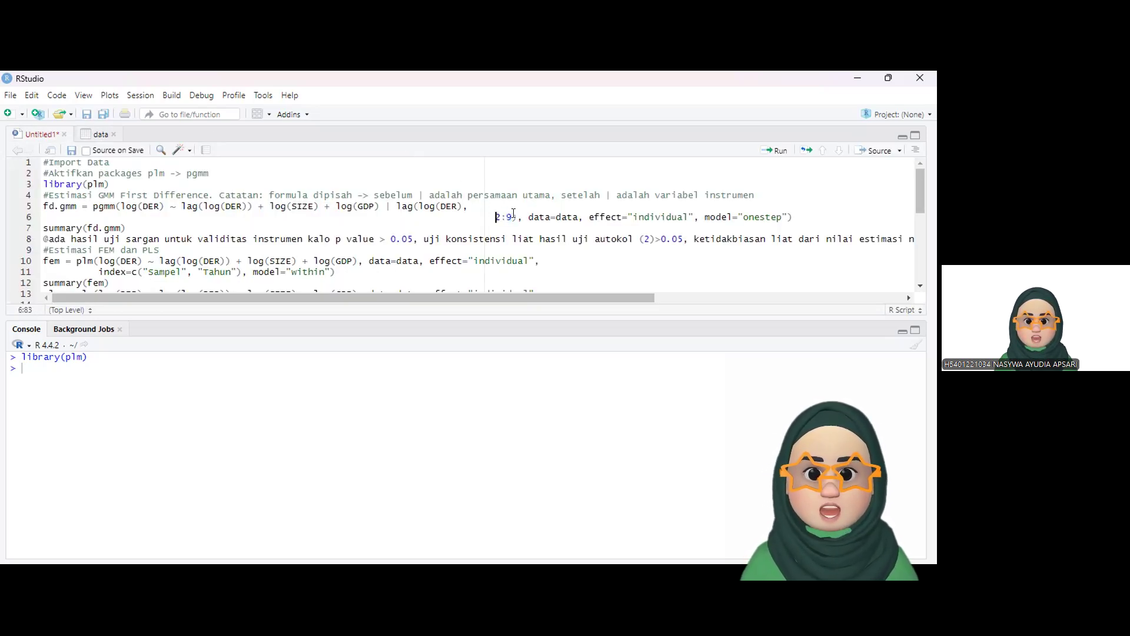
{"action": "key", "text": "Right"}
{"action": "key", "text": "Right"}
{"action": "key", "text": "Right"}
{"action": "key", "text": "Right"}
Run the first-difference GMM code from fd.gmm through summary(fd.gmm)
{"action": "left_click", "coordinate": [128, 228]}
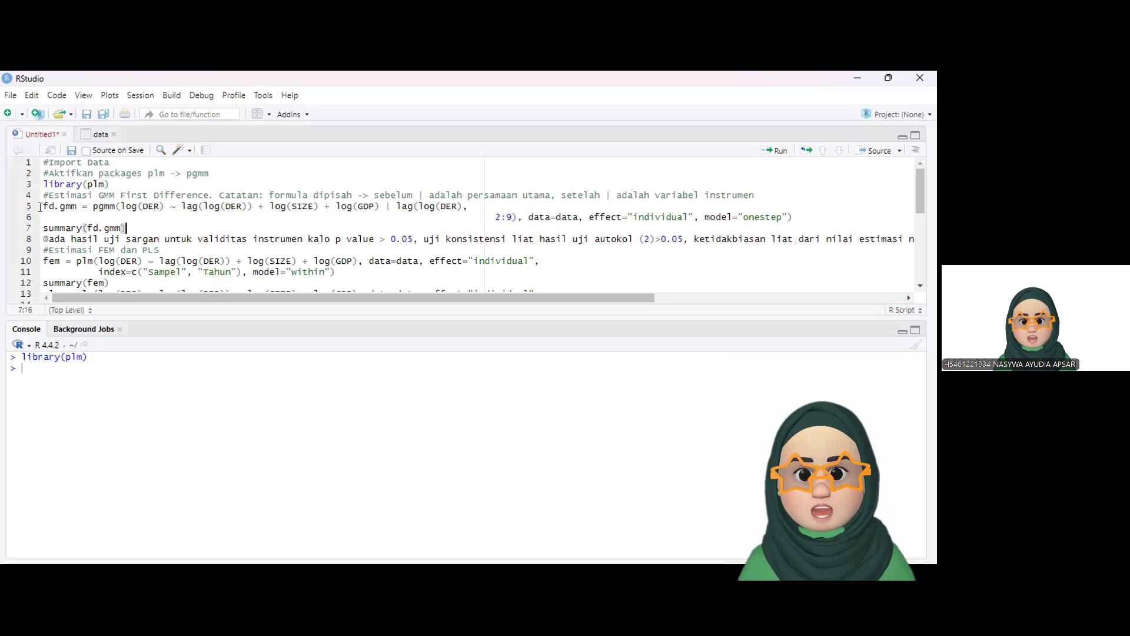
{"action": "left_click", "coordinate": [42, 206], "text": "shift"}
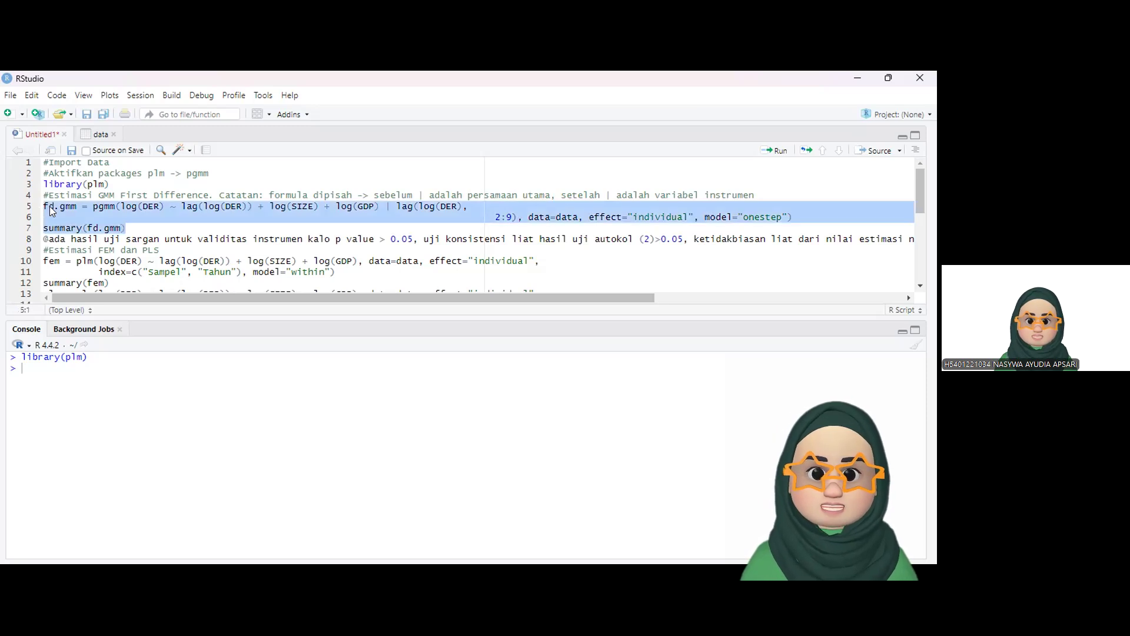
{"action": "left_click", "coordinate": [773, 152]}
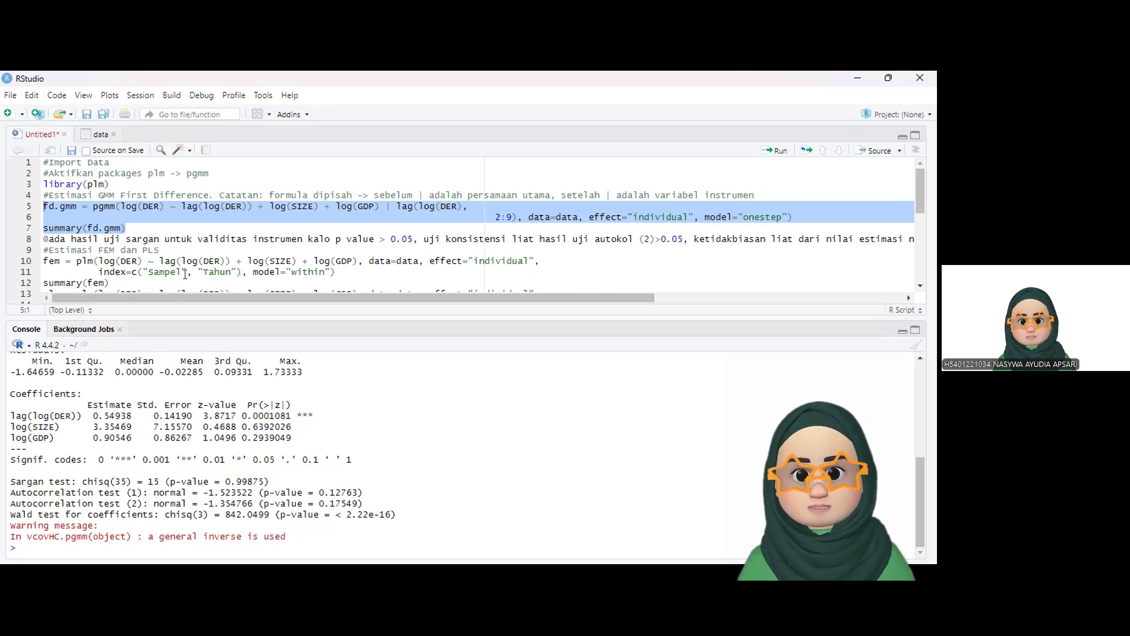
Run the fixed effects code from fem, with model="within", through summary(fem)
{"action": "scroll", "coordinate": [185, 275], "scroll_direction": "down", "scroll_amount": 1}
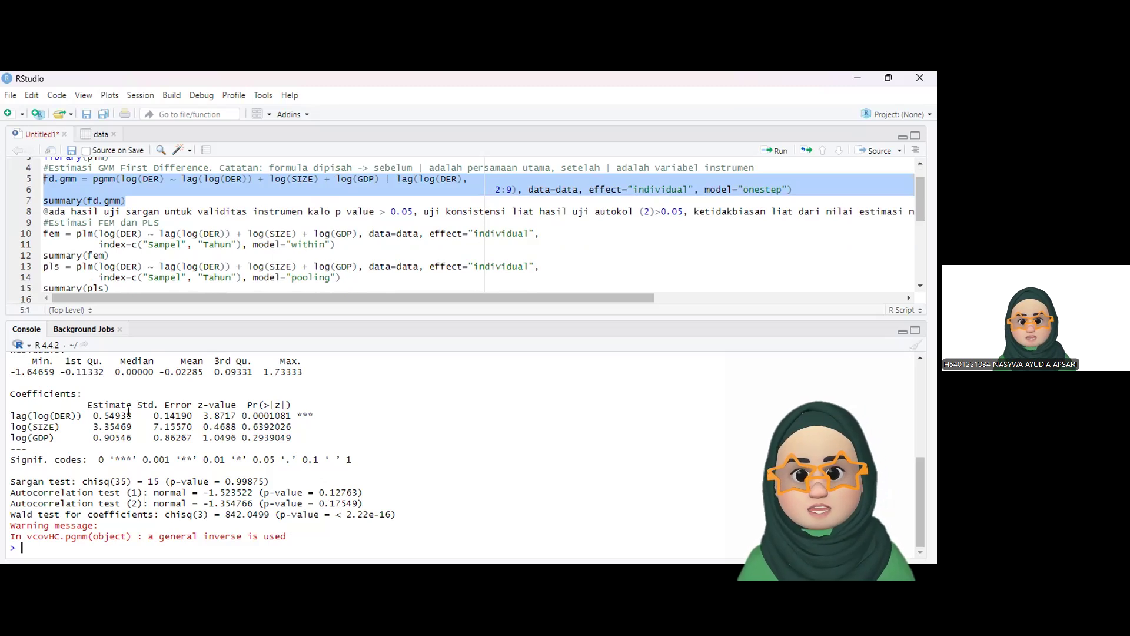
{"action": "left_click_drag", "start_coordinate": [133, 415], "coordinate": [91, 414]}
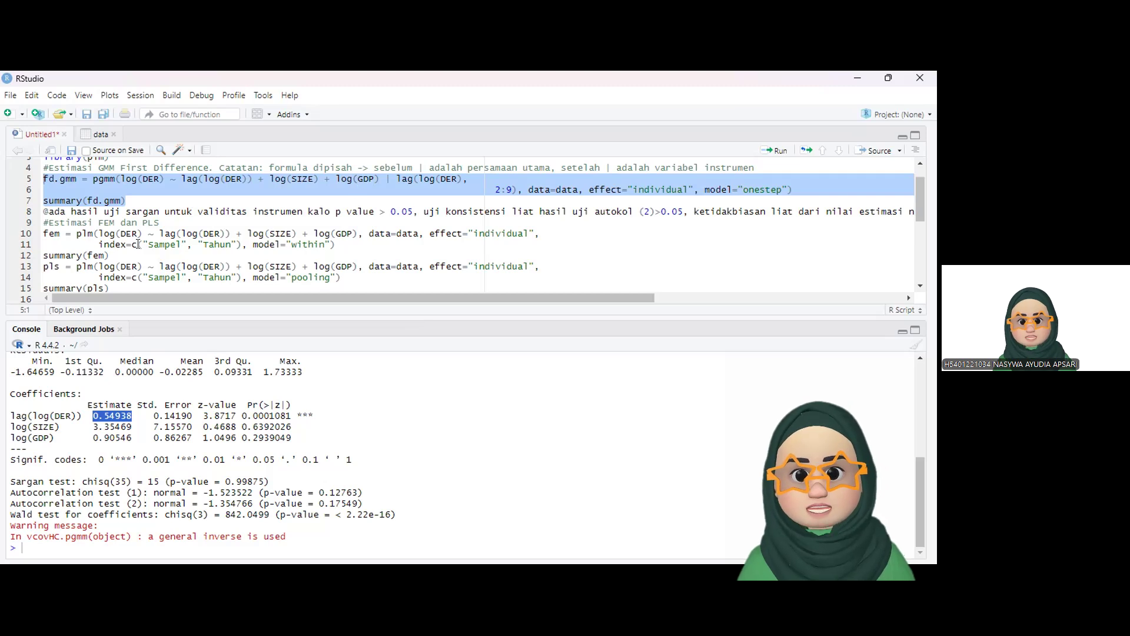
{"action": "left_click_drag", "start_coordinate": [120, 255], "coordinate": [38, 233]}
{"action": "left_click", "coordinate": [774, 152]}
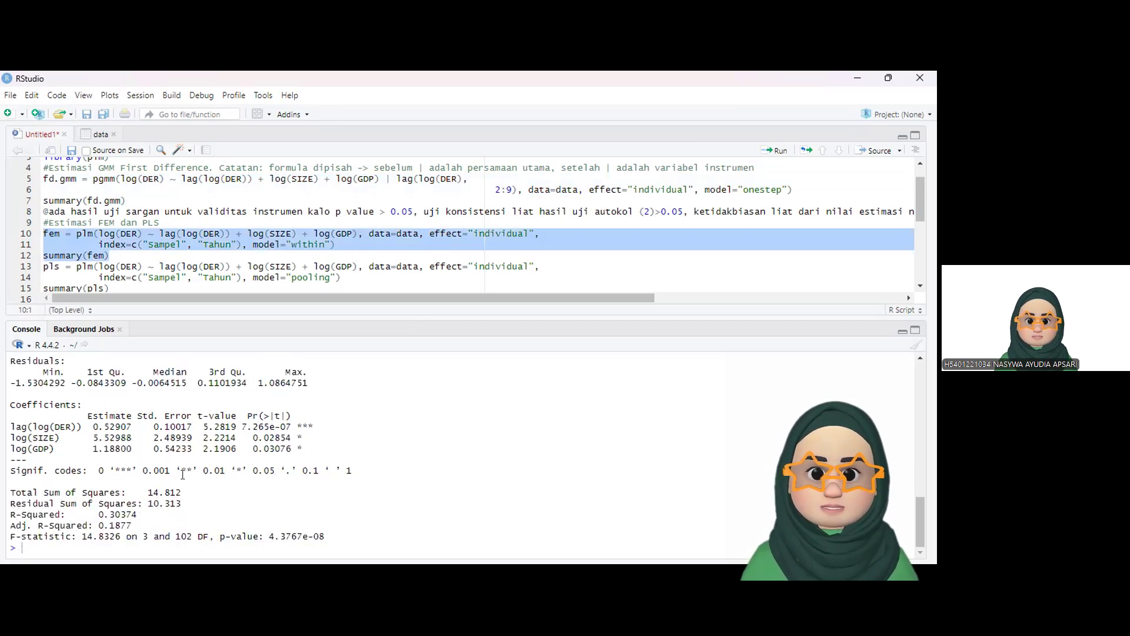
Compare the lag(log(DER)) coefficient estimate in the first-difference GMM output with the one in the fixed effects output
{"action": "scroll", "coordinate": [123, 433], "scroll_direction": "up", "scroll_amount": 5}
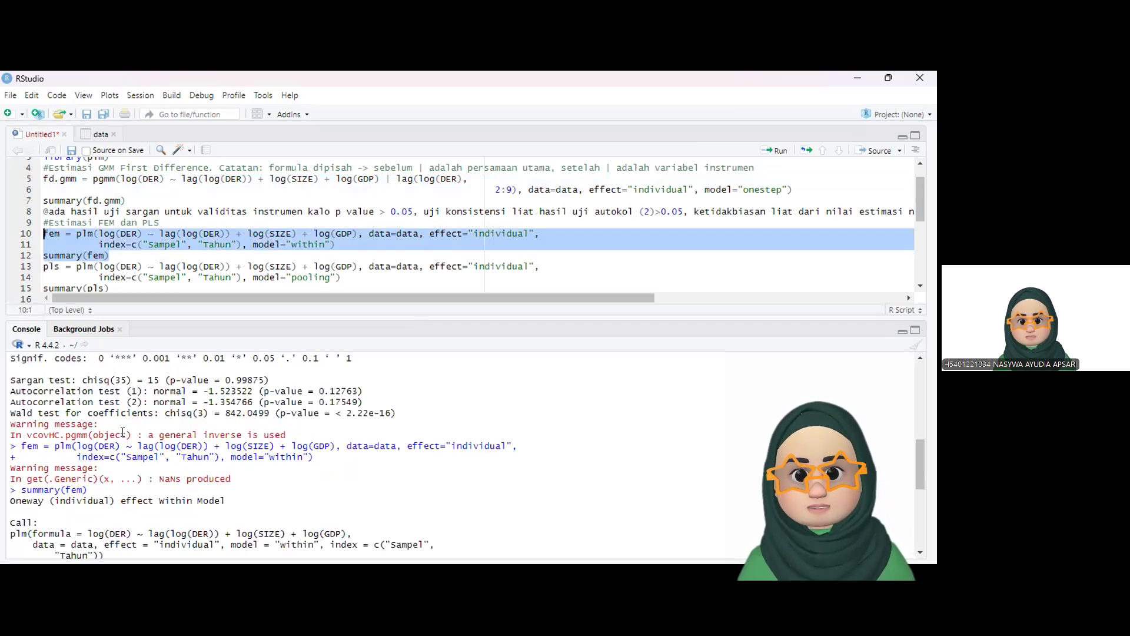
{"action": "scroll", "coordinate": [122, 433], "scroll_direction": "up", "scroll_amount": 2}
{"action": "scroll", "coordinate": [122, 433], "scroll_direction": "up", "scroll_amount": 1}
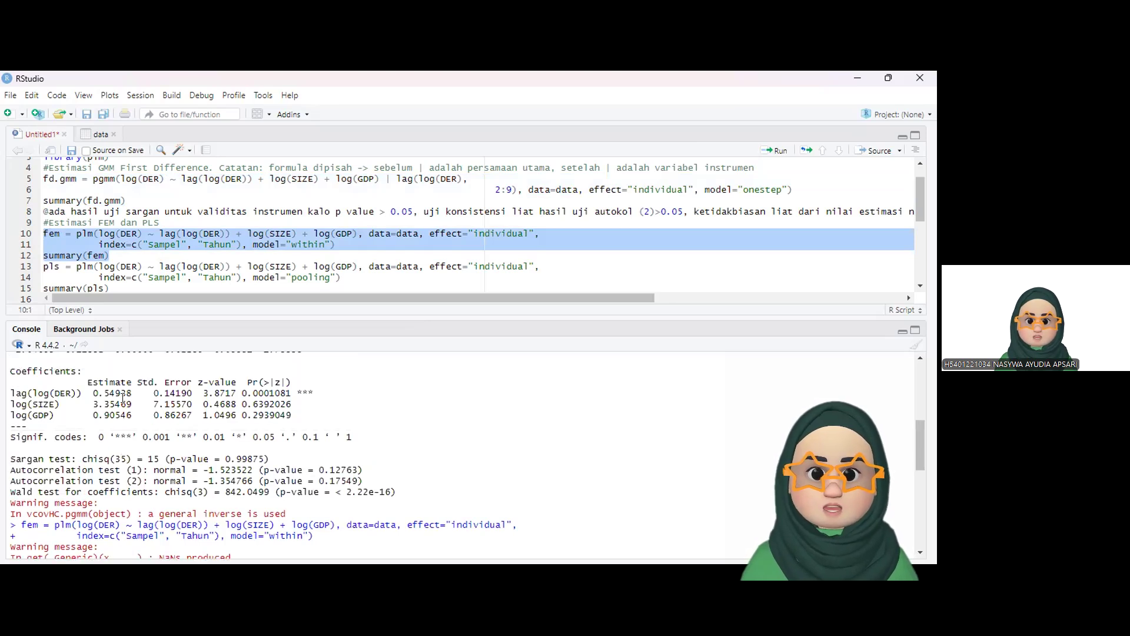
{"action": "left_click_drag", "start_coordinate": [92, 392], "coordinate": [130, 389]}
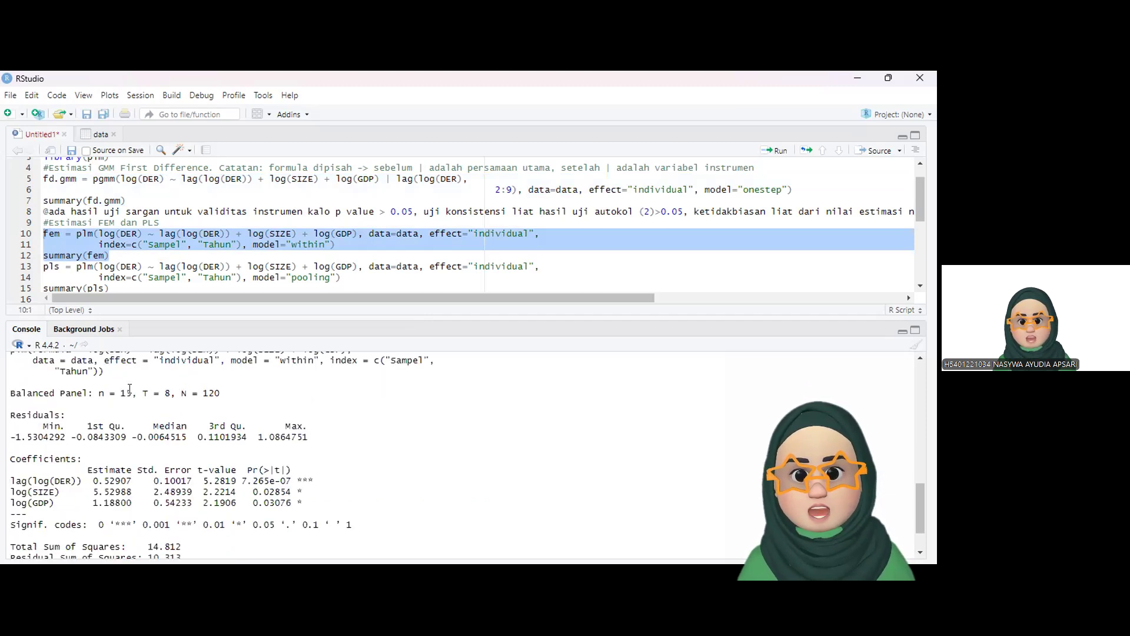
{"action": "scroll", "coordinate": [110, 414], "scroll_direction": "up", "scroll_amount": 2}
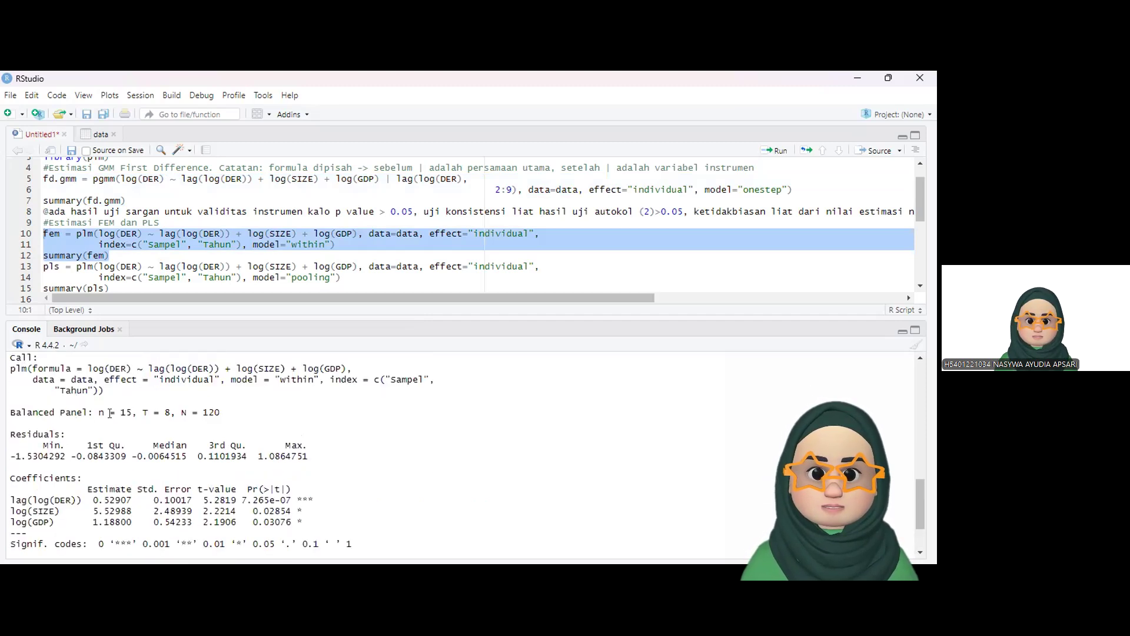
{"action": "scroll", "coordinate": [110, 414], "scroll_direction": "up", "scroll_amount": 1}
{"action": "scroll", "coordinate": [109, 414], "scroll_direction": "down", "scroll_amount": 3}
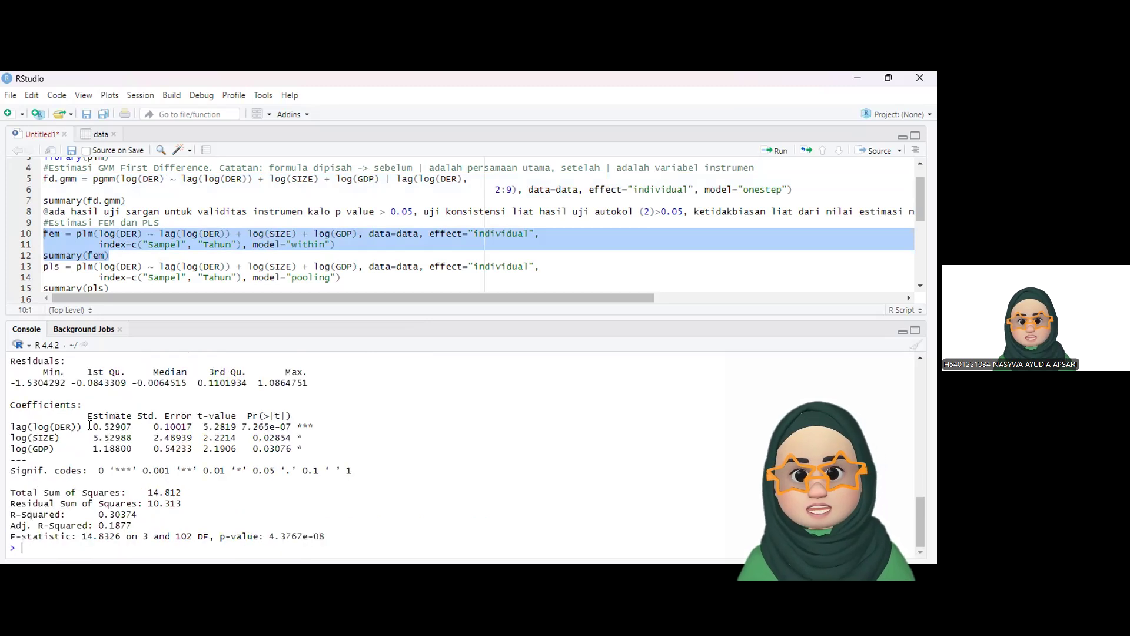
{"action": "left_click_drag", "start_coordinate": [94, 425], "coordinate": [139, 419]}
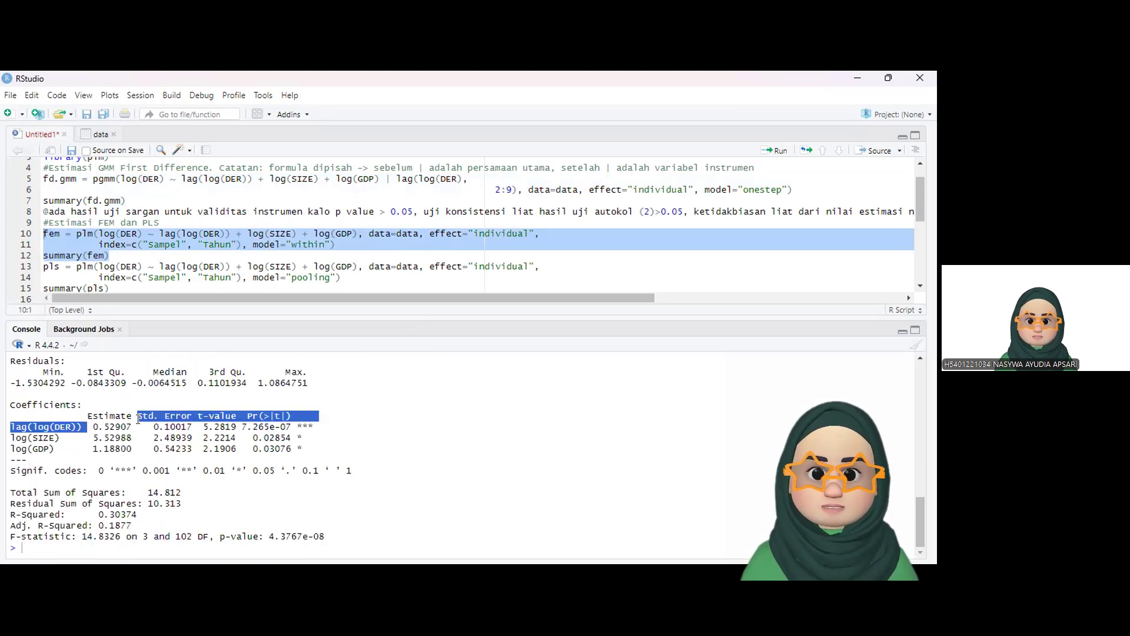
{"action": "left_click", "coordinate": [138, 418]}
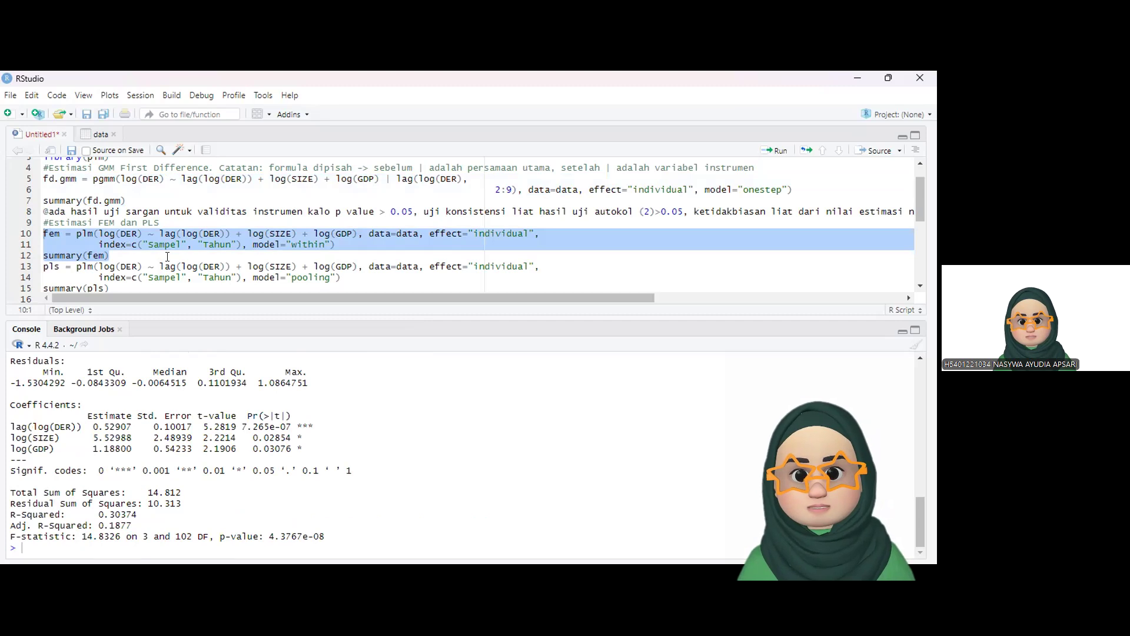
Run the pooled least squares code from pls, with model="pooling", through summary(pls)
{"action": "left_click", "coordinate": [129, 257]}
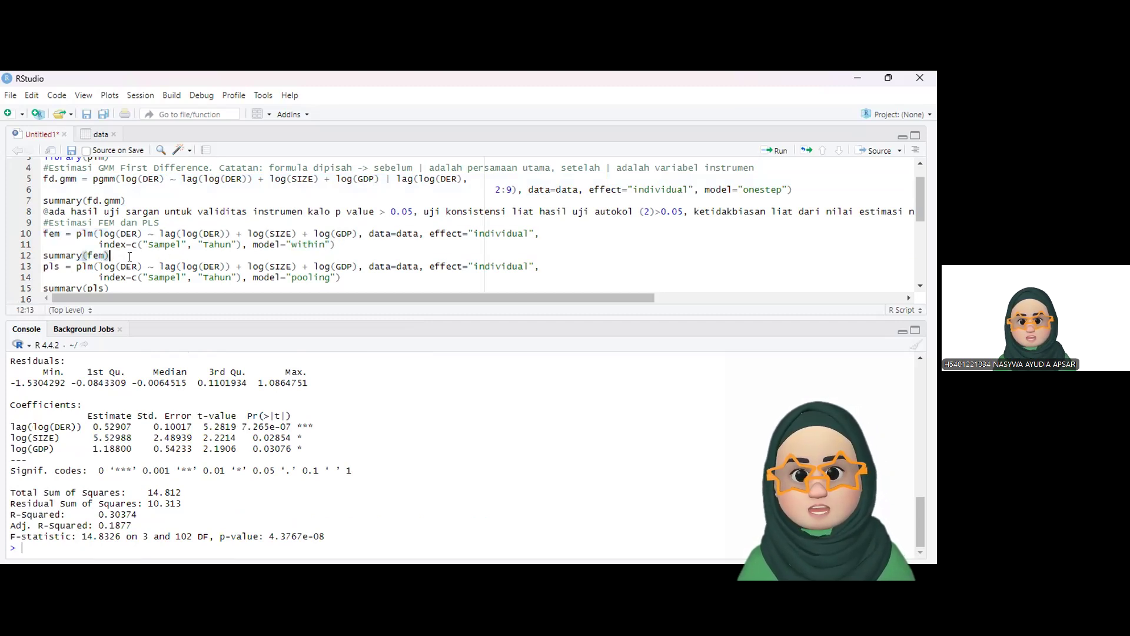
{"action": "key", "text": "Down"}
{"action": "key", "text": "Down"}
{"action": "key", "text": "Down"}
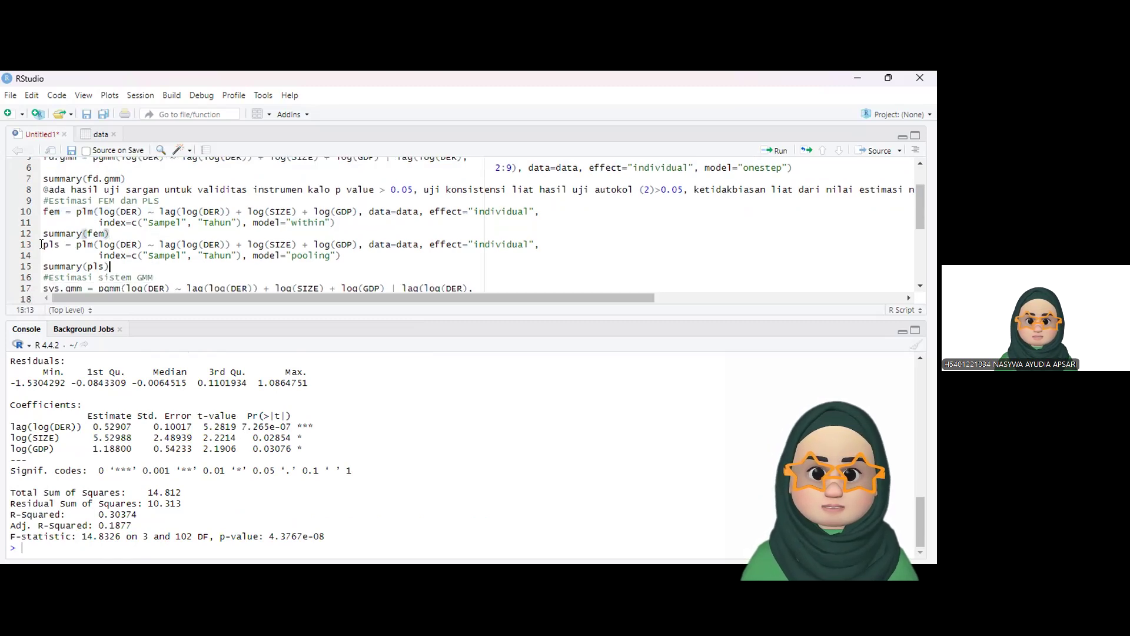
{"action": "left_click", "coordinate": [41, 244], "text": "shift"}
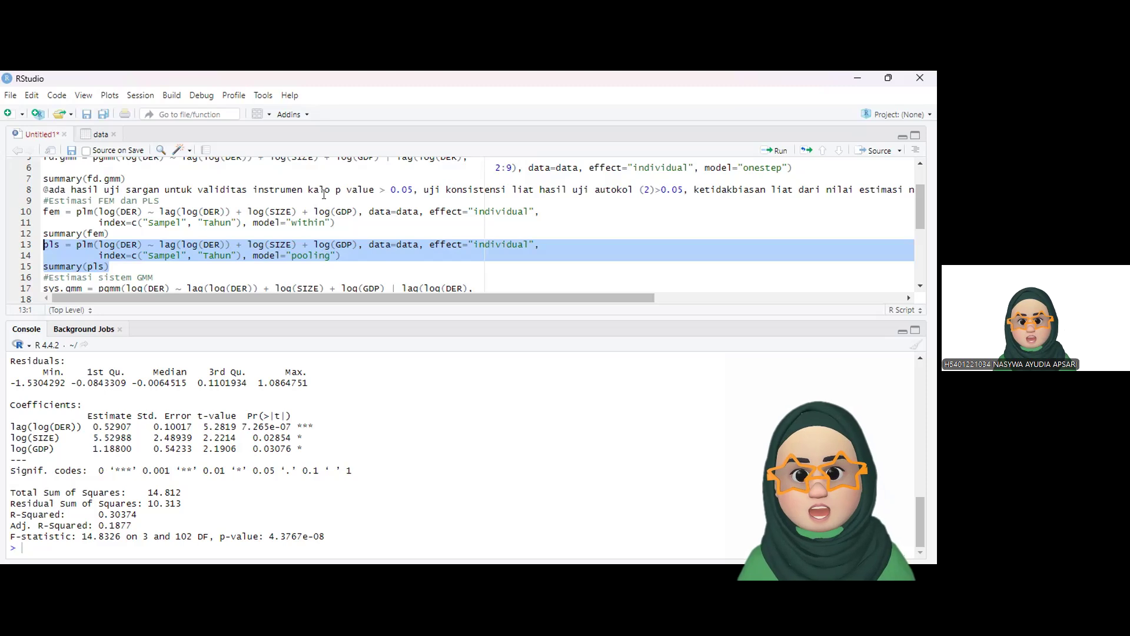
{"action": "scroll", "coordinate": [324, 194], "scroll_direction": "up", "scroll_amount": 1}
{"action": "scroll", "coordinate": [282, 192], "scroll_direction": "up", "scroll_amount": 1}
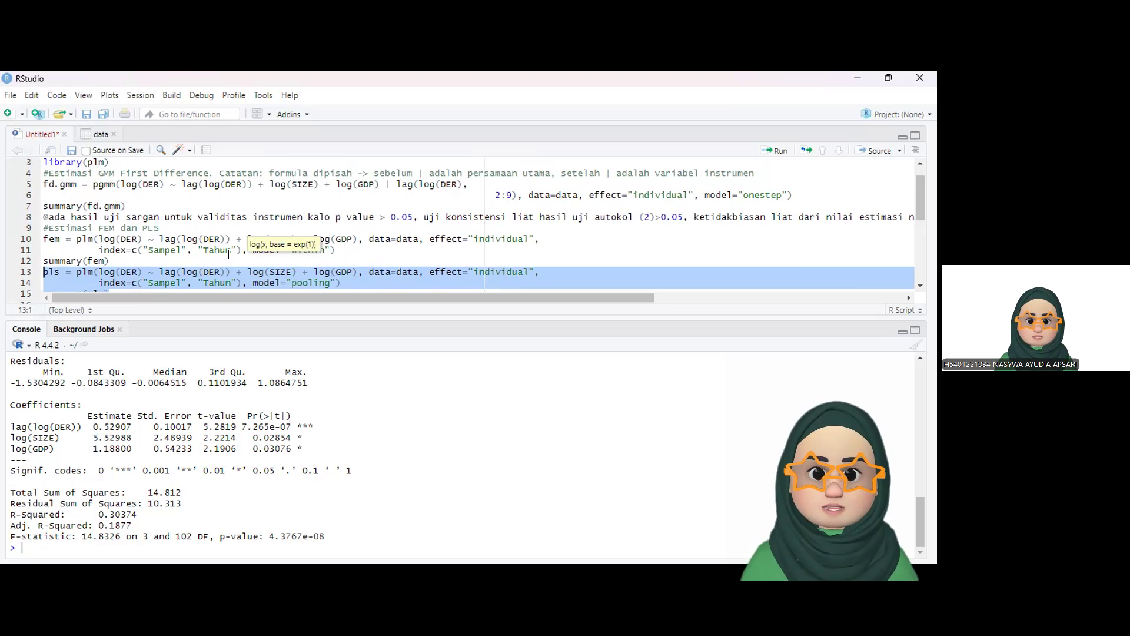
{"action": "scroll", "coordinate": [228, 253], "scroll_direction": "down", "scroll_amount": 2}
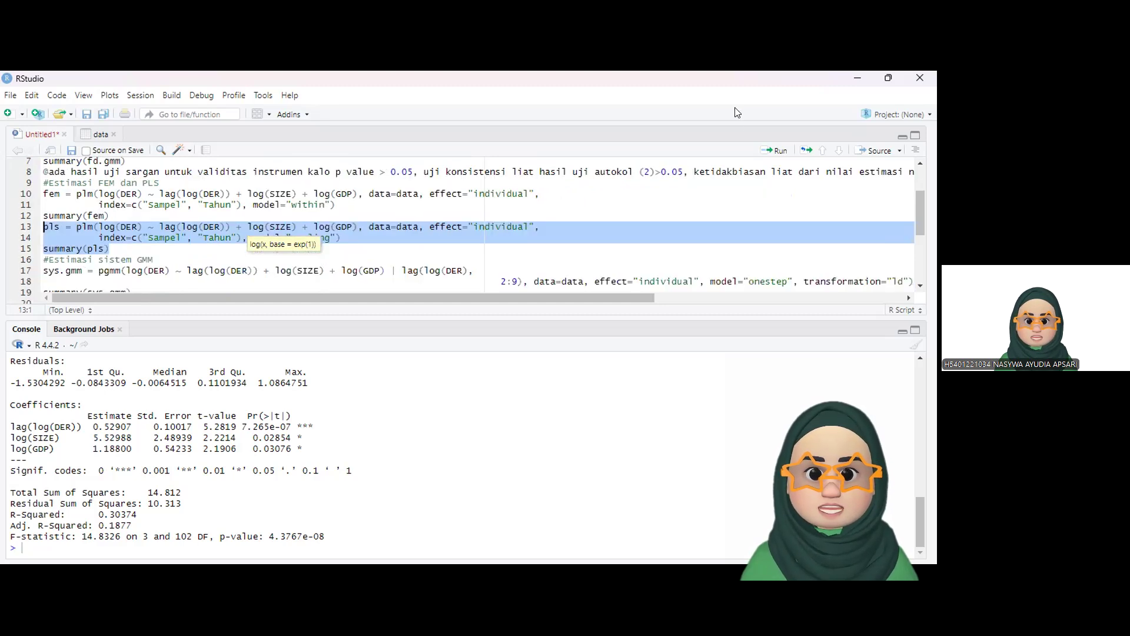
{"action": "left_click", "coordinate": [778, 151]}
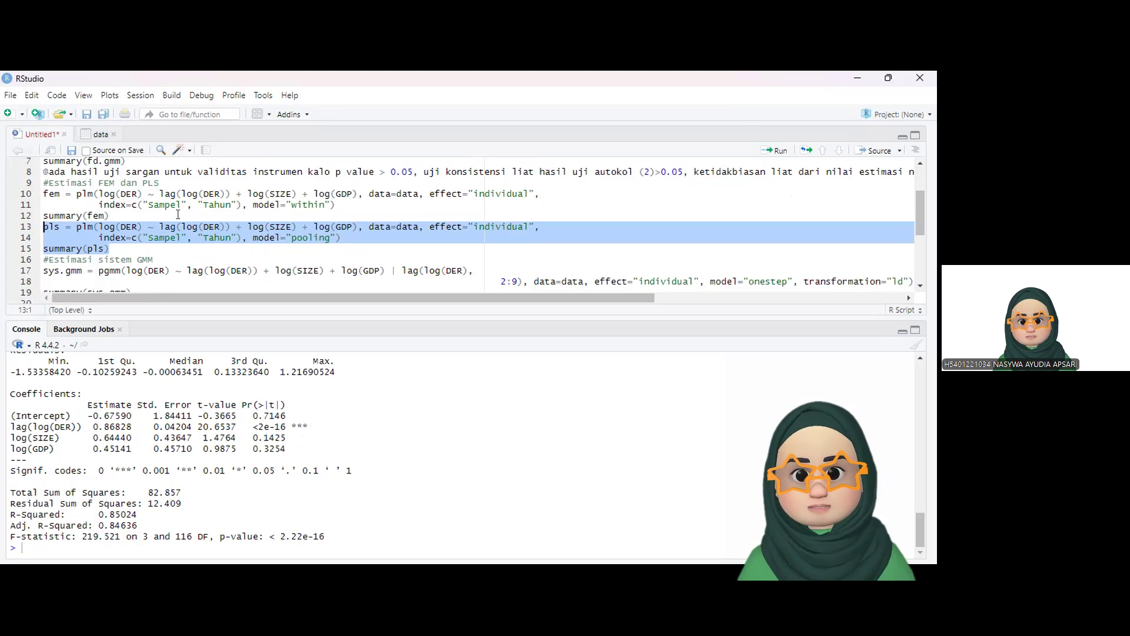
Run the system GMM code from sys.gmm, with model="onestep" and transformation="ld", through summary(sys.gmm)
{"action": "scroll", "coordinate": [178, 215], "scroll_direction": "down", "scroll_amount": 1}
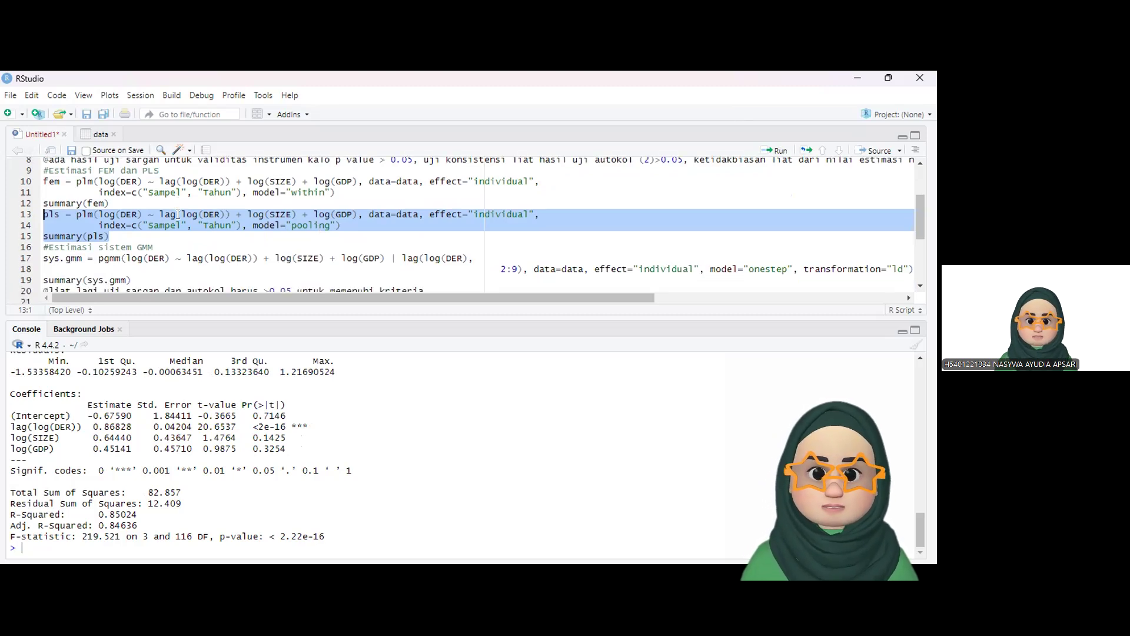
{"action": "scroll", "coordinate": [178, 214], "scroll_direction": "down", "scroll_amount": 2}
{"action": "scroll", "coordinate": [178, 214], "scroll_direction": "down", "scroll_amount": 1}
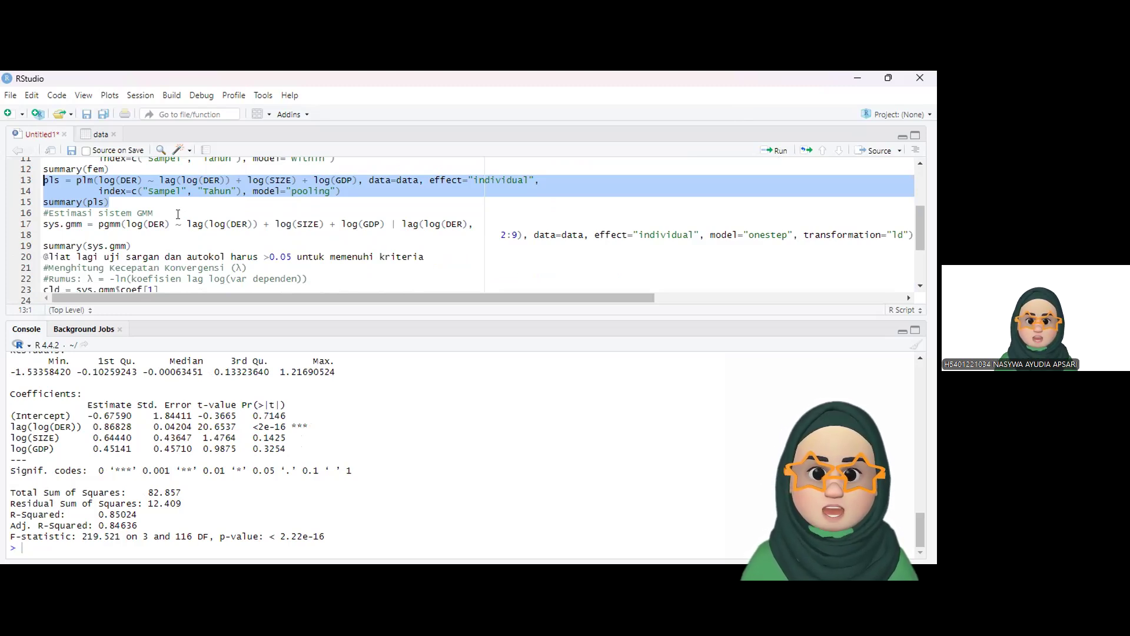
{"action": "left_click", "coordinate": [147, 244]}
{"action": "left_click", "coordinate": [43, 224], "text": "shift"}
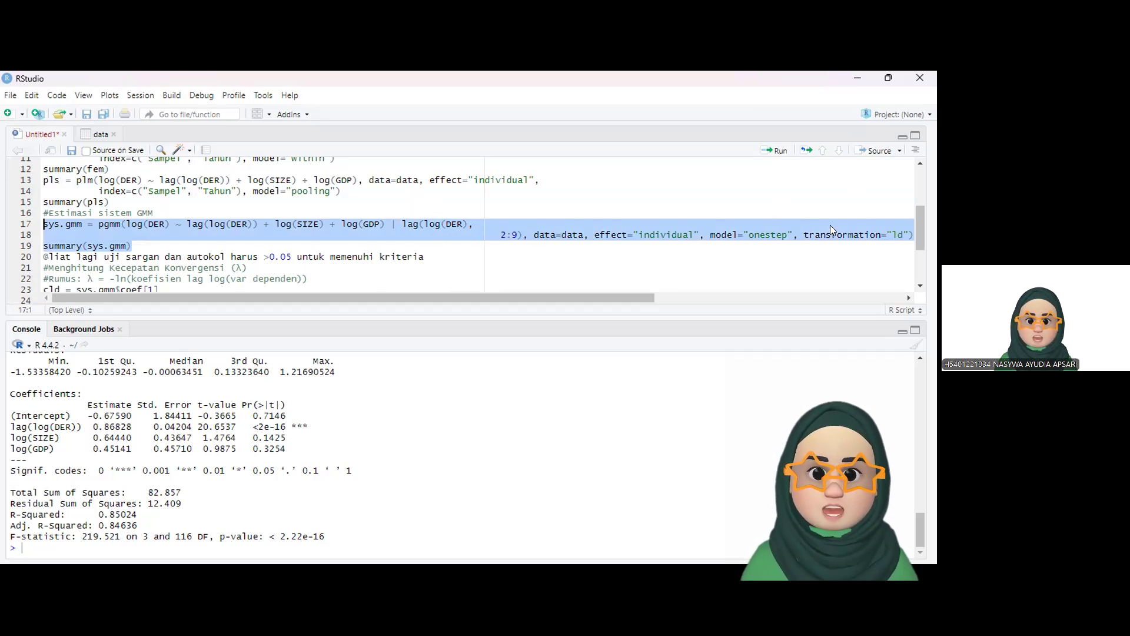
{"action": "scroll", "coordinate": [831, 230], "scroll_direction": "right", "scroll_amount": 2}
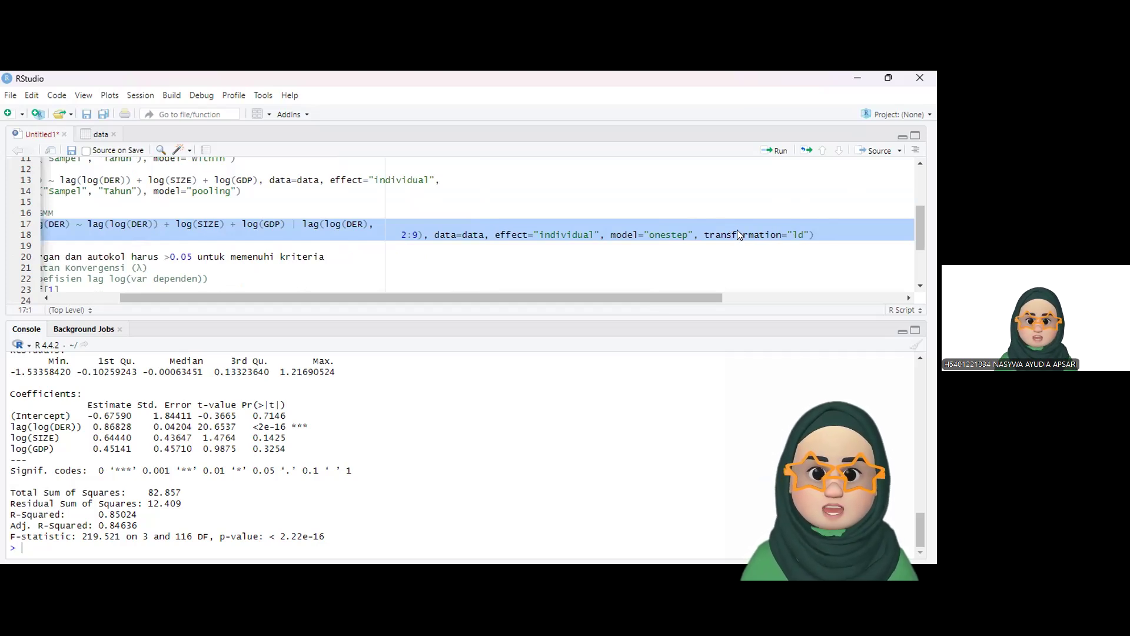
{"action": "scroll", "coordinate": [737, 230], "scroll_direction": "up", "scroll_amount": 2}
{"action": "scroll", "coordinate": [736, 230], "scroll_direction": "left", "scroll_amount": 2}
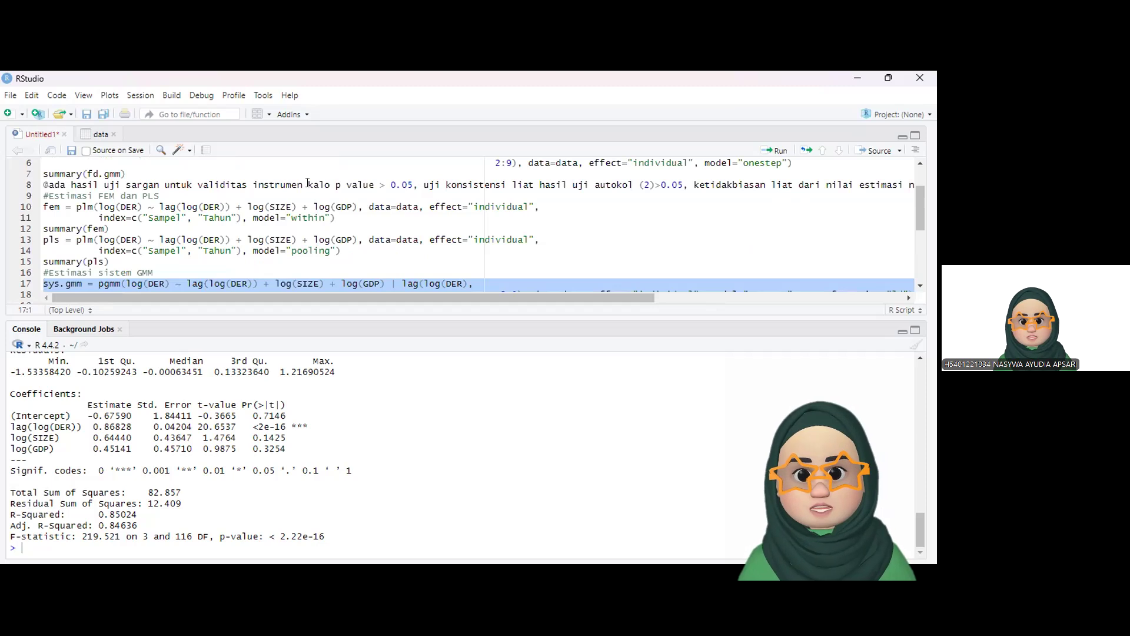
{"action": "scroll", "coordinate": [170, 188], "scroll_direction": "up", "scroll_amount": 2}
{"action": "scroll", "coordinate": [655, 193], "scroll_direction": "down", "scroll_amount": 4}
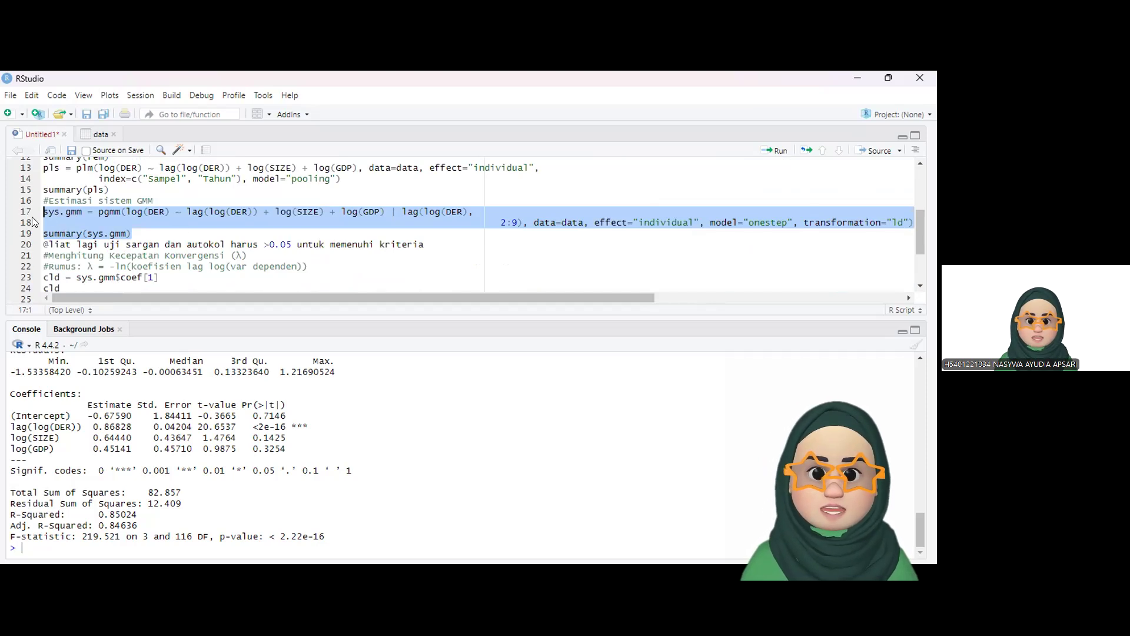
{"action": "left_click", "coordinate": [766, 153]}
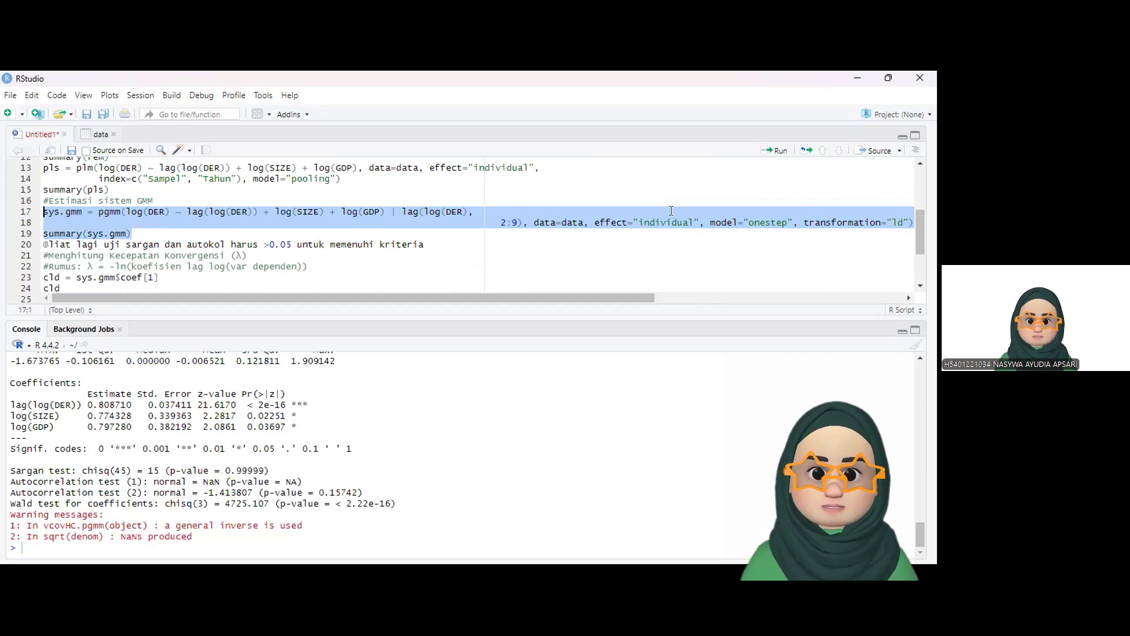
{"action": "scroll", "coordinate": [395, 410], "scroll_direction": "up", "scroll_amount": 1}
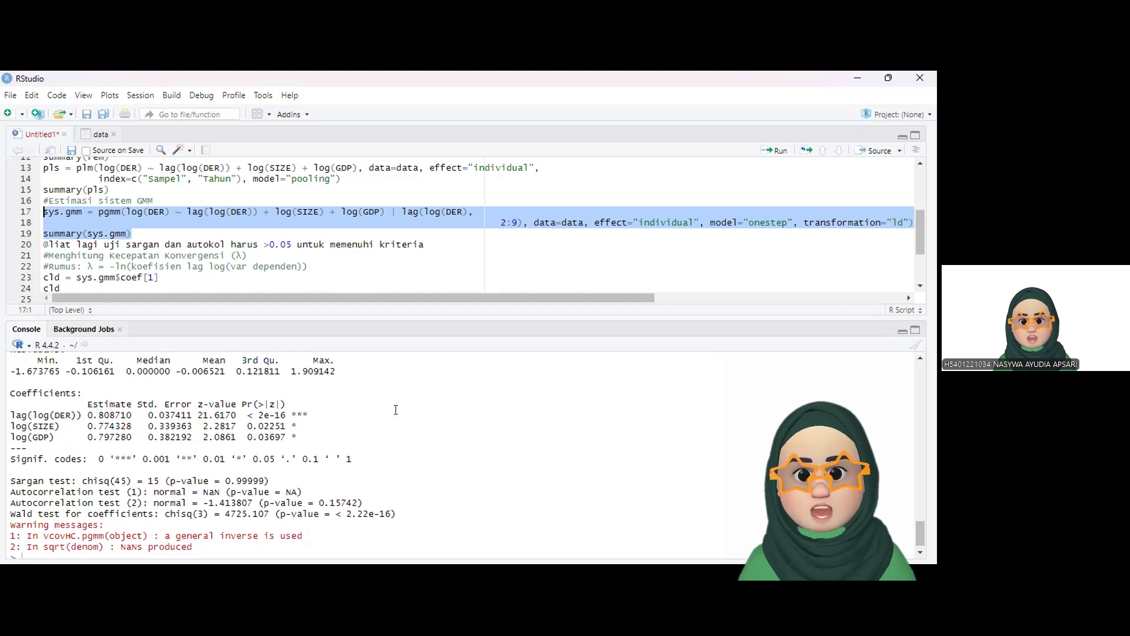
{"action": "scroll", "coordinate": [396, 410], "scroll_direction": "up", "scroll_amount": 1}
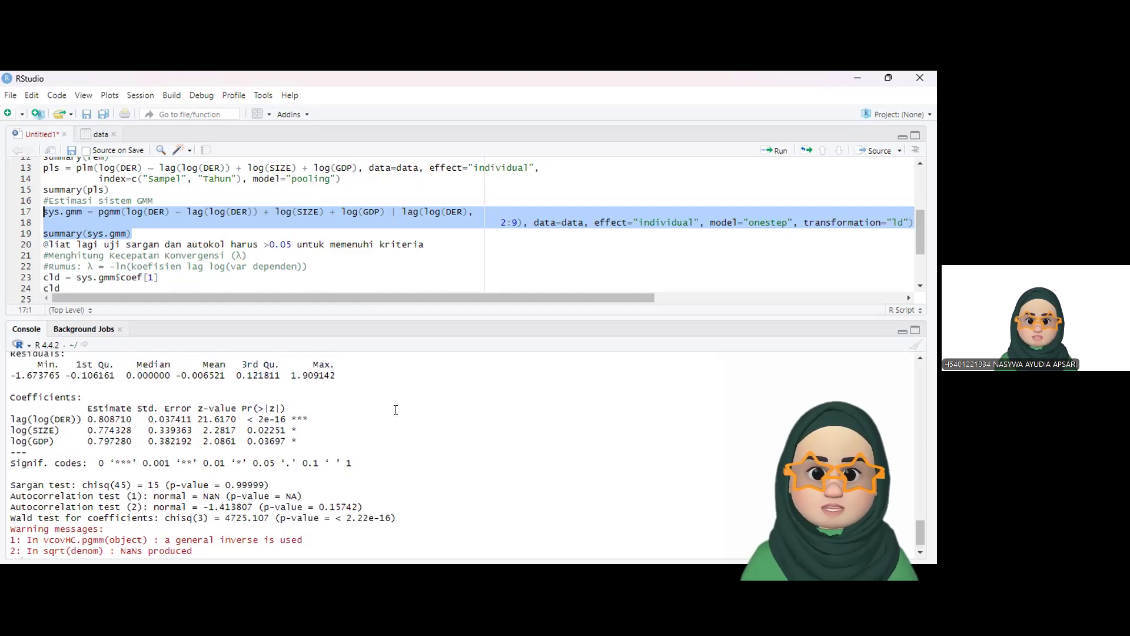
{"action": "scroll", "coordinate": [52, 465], "scroll_direction": "up", "scroll_amount": 1}
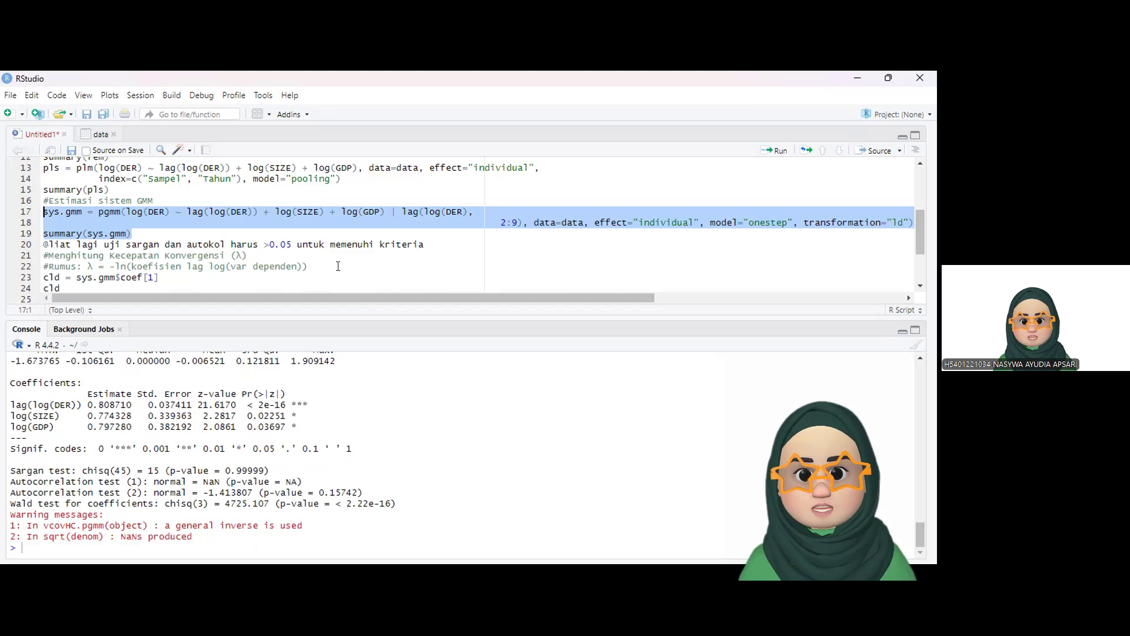
Run cld = sys.gmm$coef[1], print cld, and check it against the lag(log(DER)) estimate in the system GMM summary
{"action": "scroll", "coordinate": [338, 266], "scroll_direction": "down", "scroll_amount": 1}
{"action": "scroll", "coordinate": [338, 266], "scroll_direction": "down", "scroll_amount": 1}
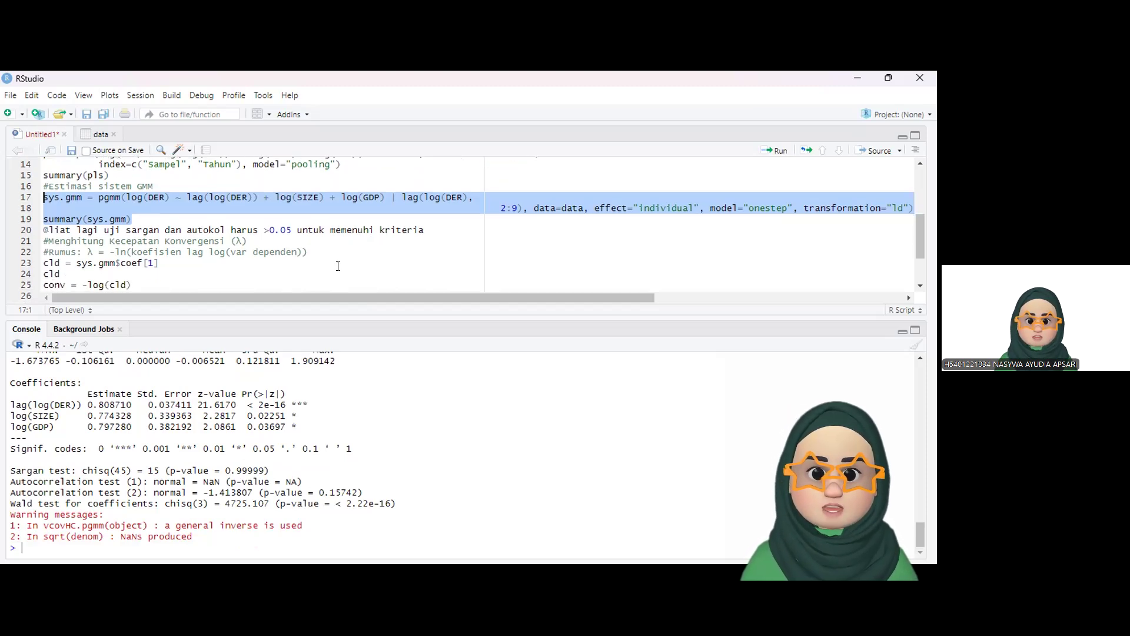
{"action": "scroll", "coordinate": [339, 266], "scroll_direction": "down", "scroll_amount": 1}
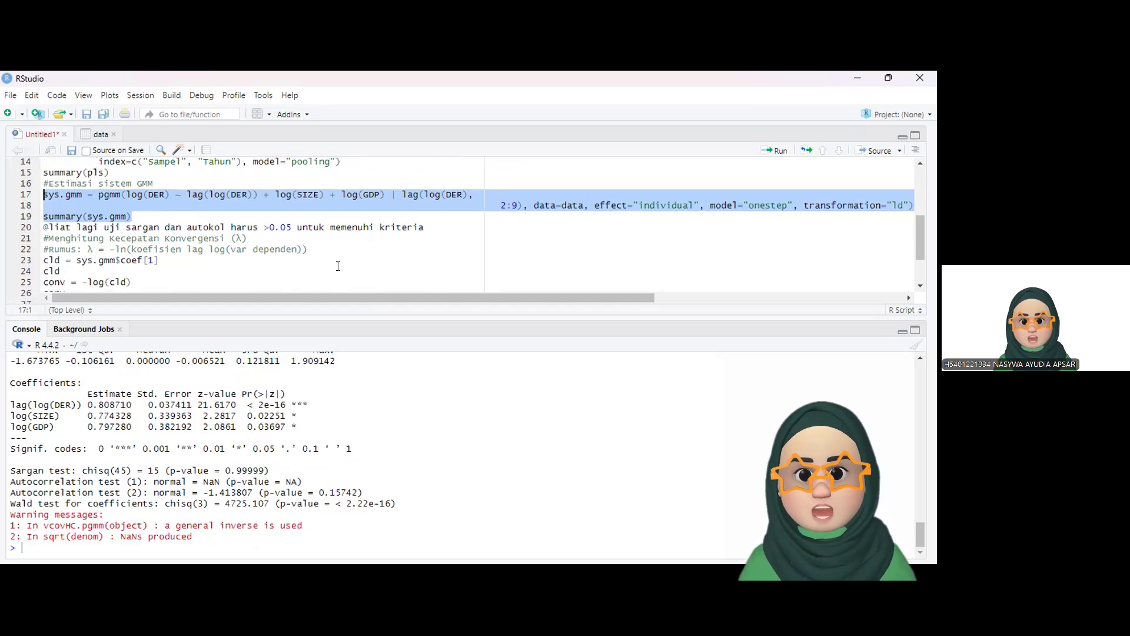
{"action": "scroll", "coordinate": [338, 266], "scroll_direction": "down", "scroll_amount": 1}
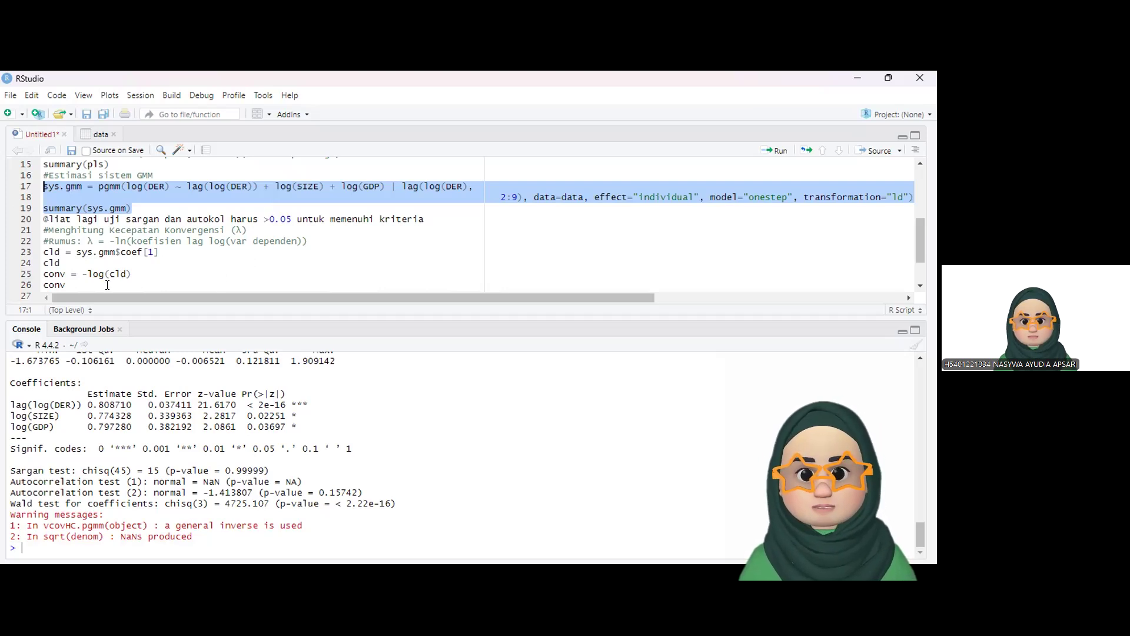
{"action": "scroll", "coordinate": [83, 260], "scroll_direction": "down", "scroll_amount": 1}
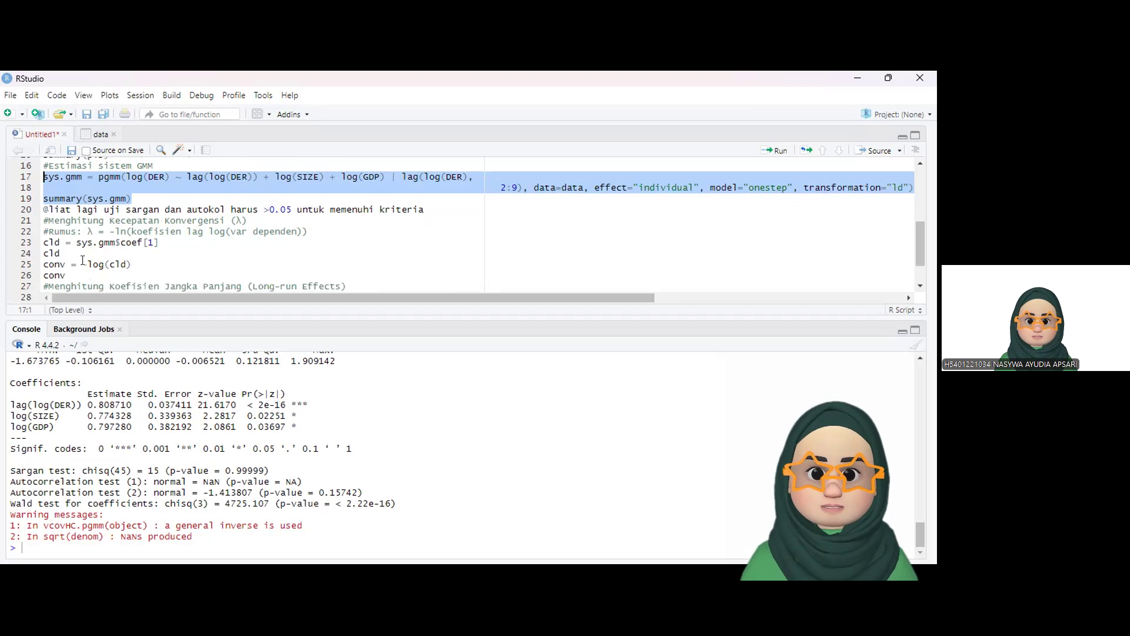
{"action": "scroll", "coordinate": [82, 260], "scroll_direction": "down", "scroll_amount": 1}
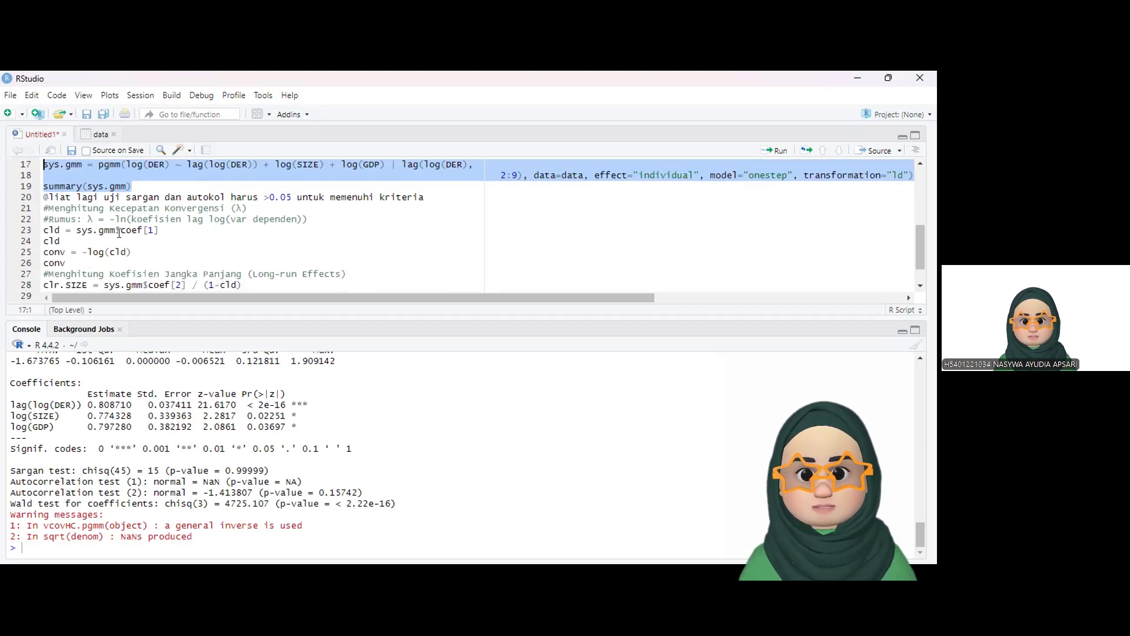
{"action": "left_click", "coordinate": [43, 229]}
{"action": "left_click", "coordinate": [64, 241], "text": "shift"}
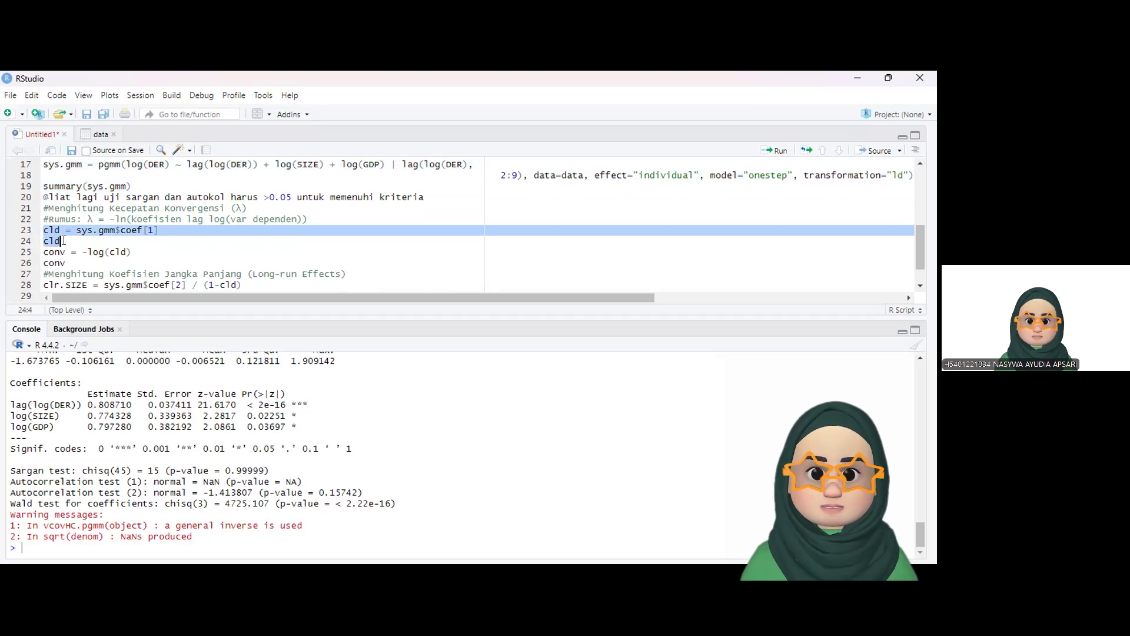
{"action": "left_click", "coordinate": [776, 151]}
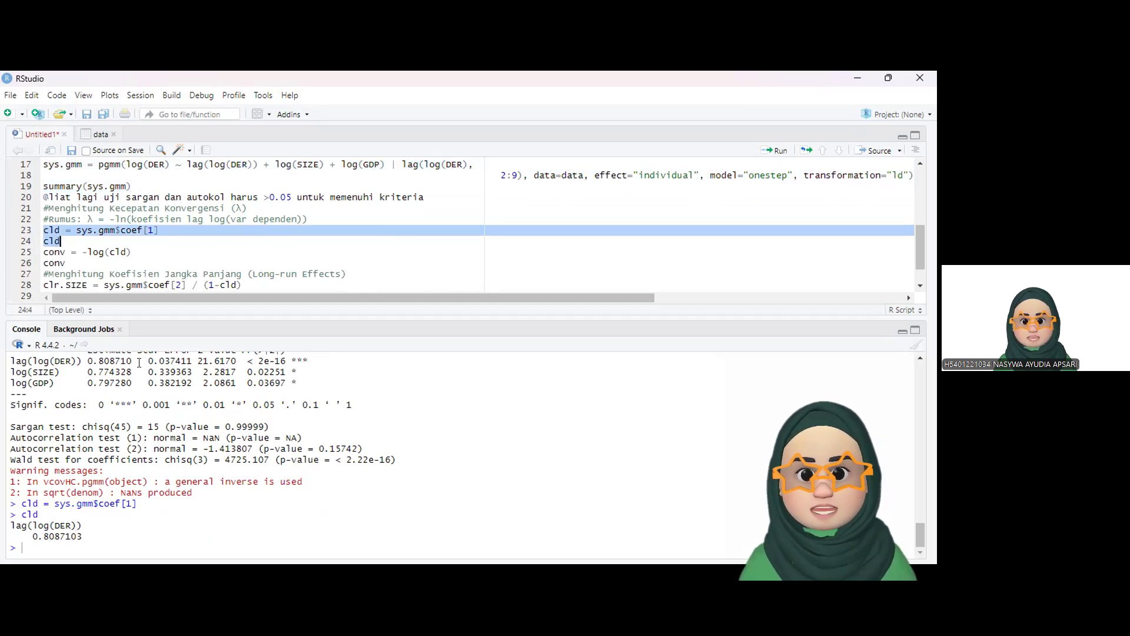
{"action": "scroll", "coordinate": [106, 371], "scroll_direction": "up", "scroll_amount": 1}
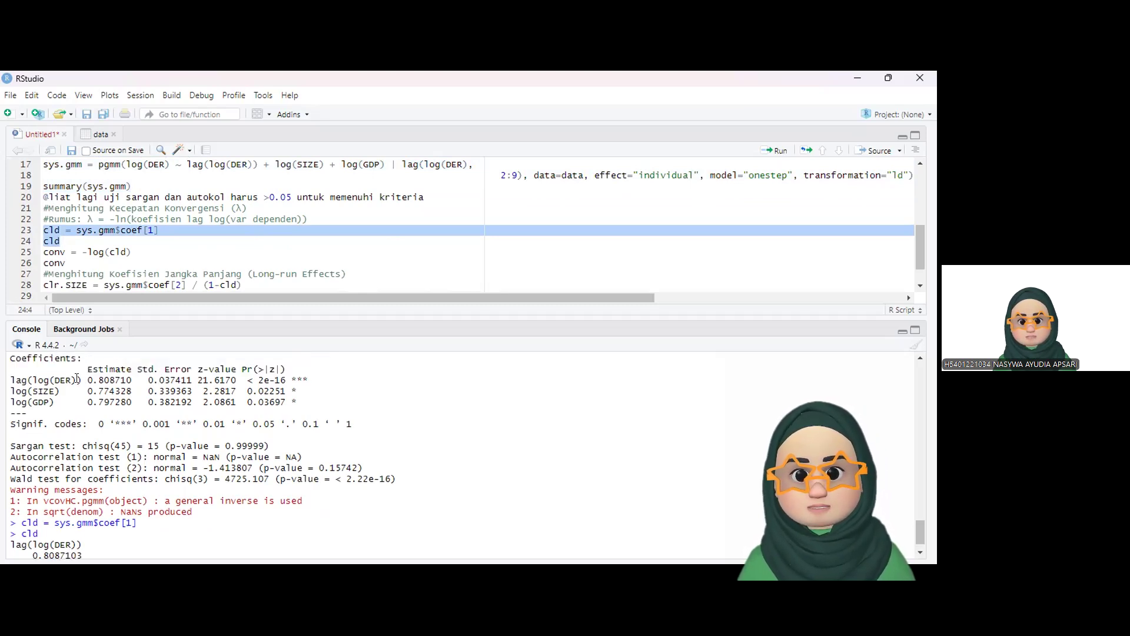
{"action": "left_click_drag", "start_coordinate": [53, 380], "coordinate": [135, 379]}
{"action": "left_click", "coordinate": [135, 380]}
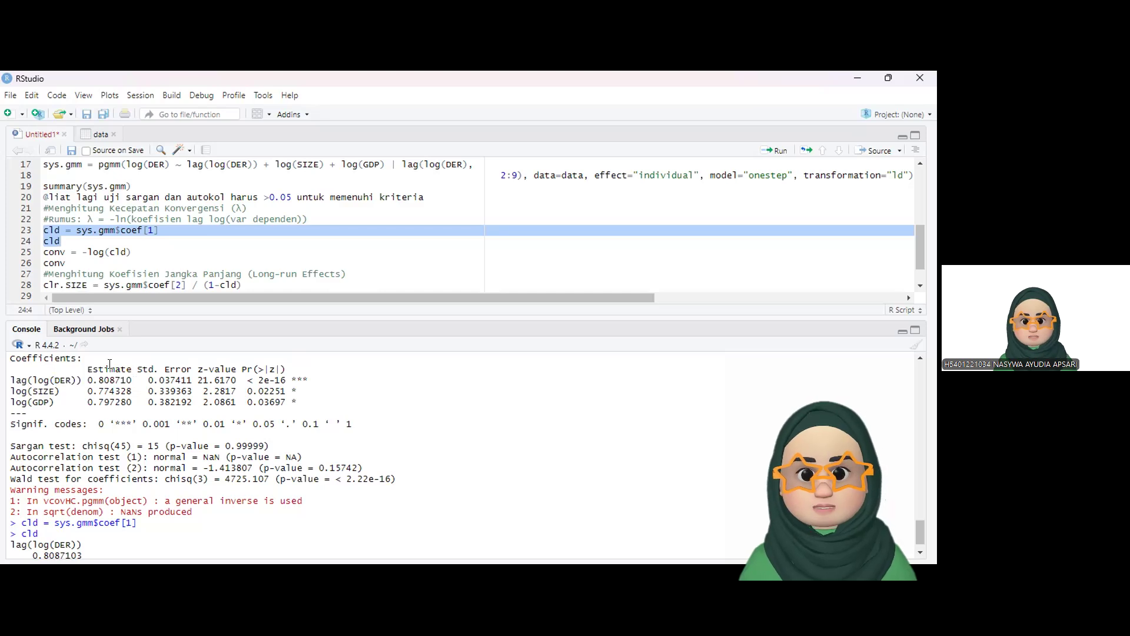
{"action": "scroll", "coordinate": [110, 364], "scroll_direction": "down", "scroll_amount": 1}
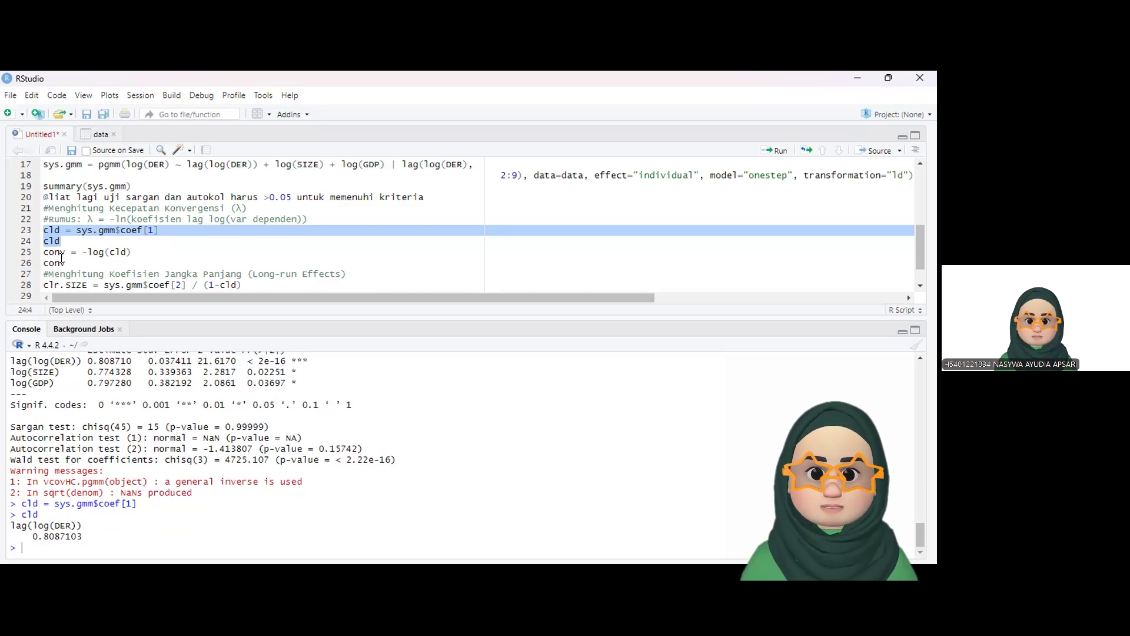
Calculate the convergence speed by running conv = -log(cld) and printing conv
{"action": "left_click_drag", "start_coordinate": [62, 261], "coordinate": [43, 252]}
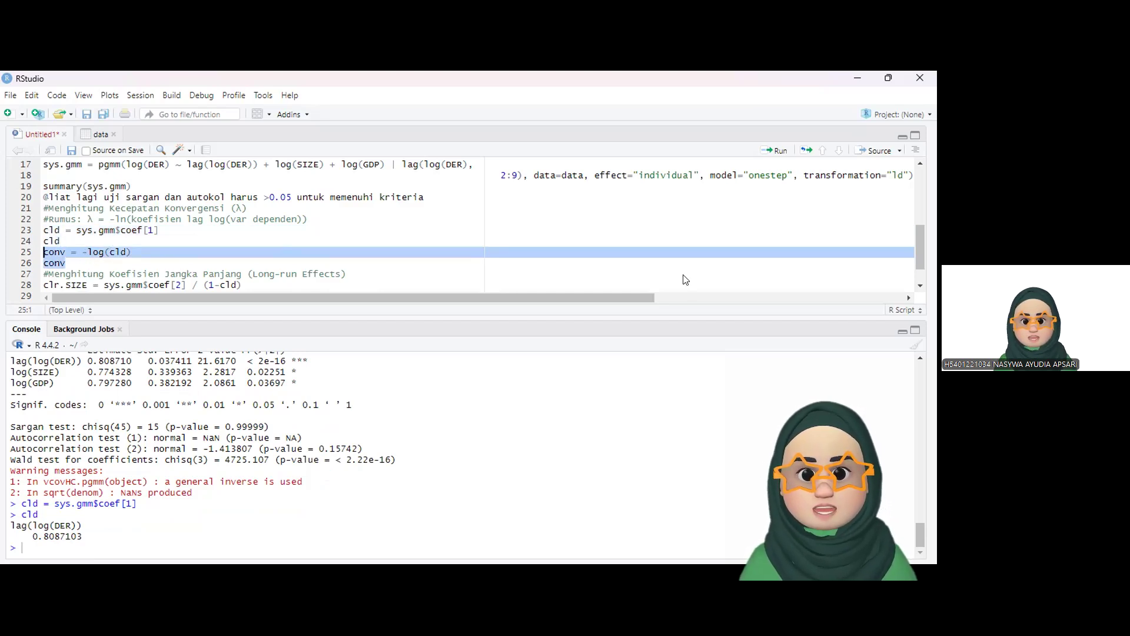
{"action": "left_click", "coordinate": [776, 150]}
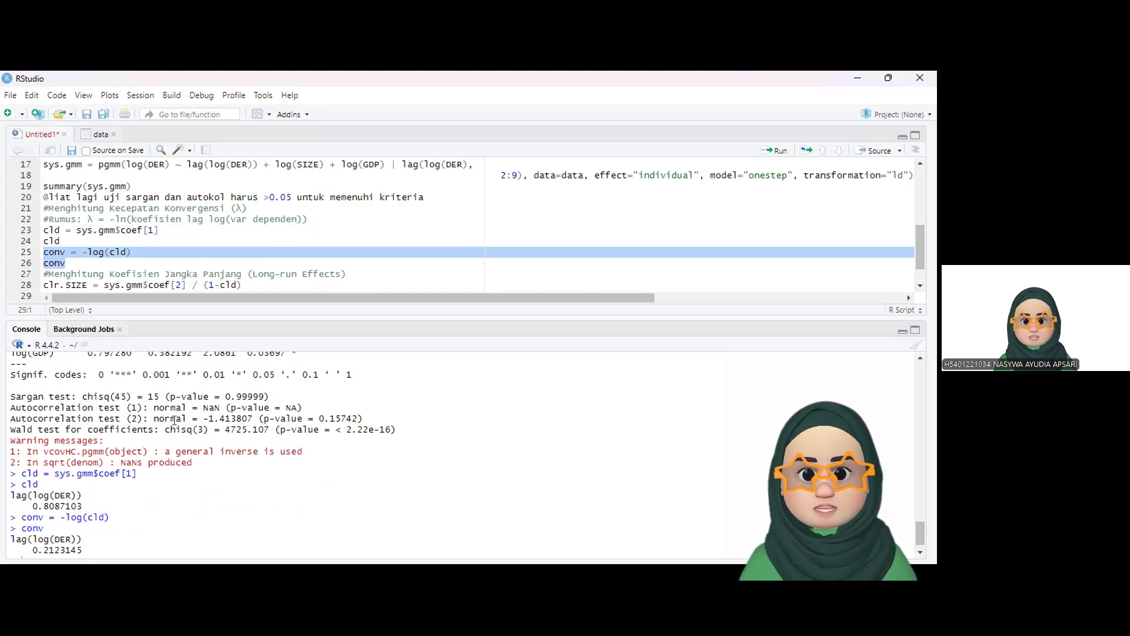
{"action": "scroll", "coordinate": [164, 466], "scroll_direction": "down", "scroll_amount": 1}
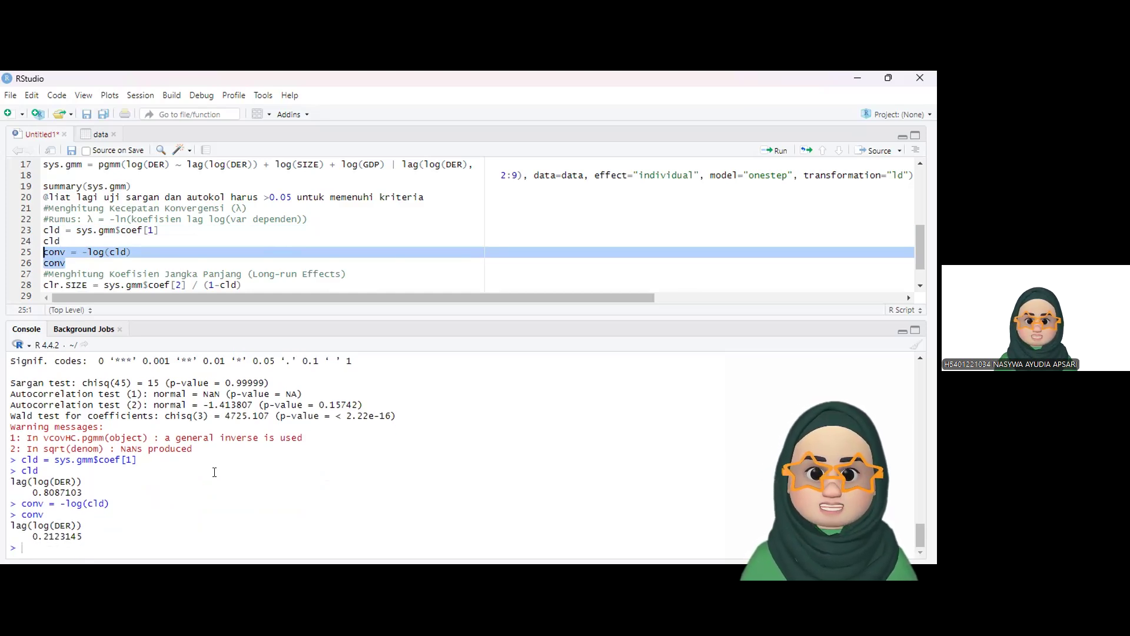
{"action": "double_click", "coordinate": [83, 534]}
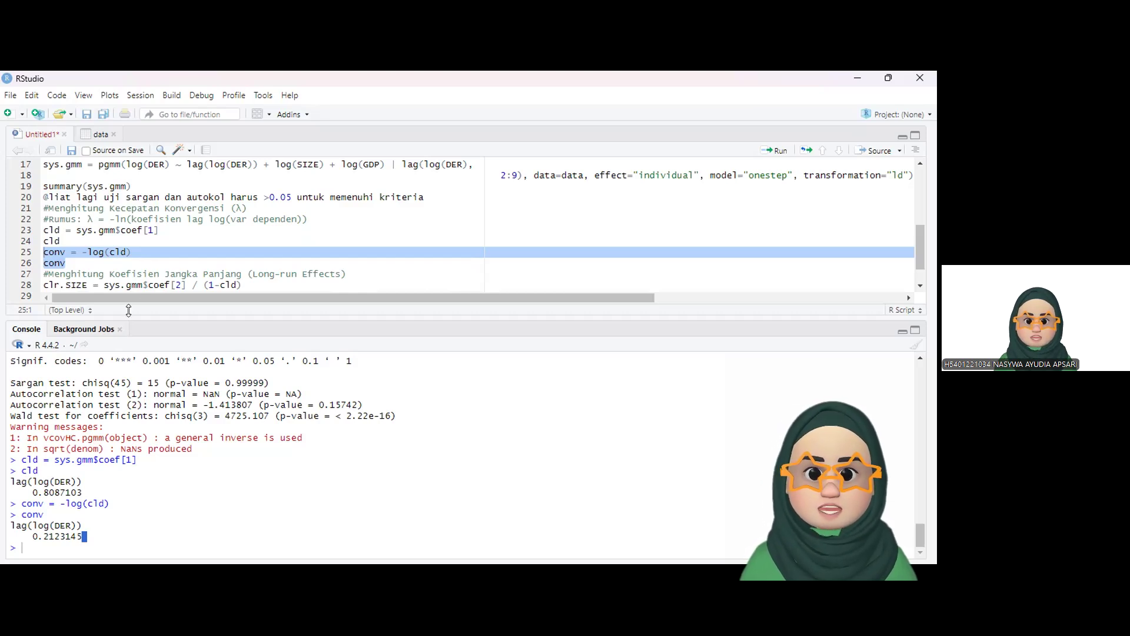
Calculate the long-run effects by running the clr.SIZE and clr.GDP formulas, dividing sys.gmm coefficients 2 and 3 by (1-cld), and print both
{"action": "scroll", "coordinate": [136, 281], "scroll_direction": "down", "scroll_amount": 1}
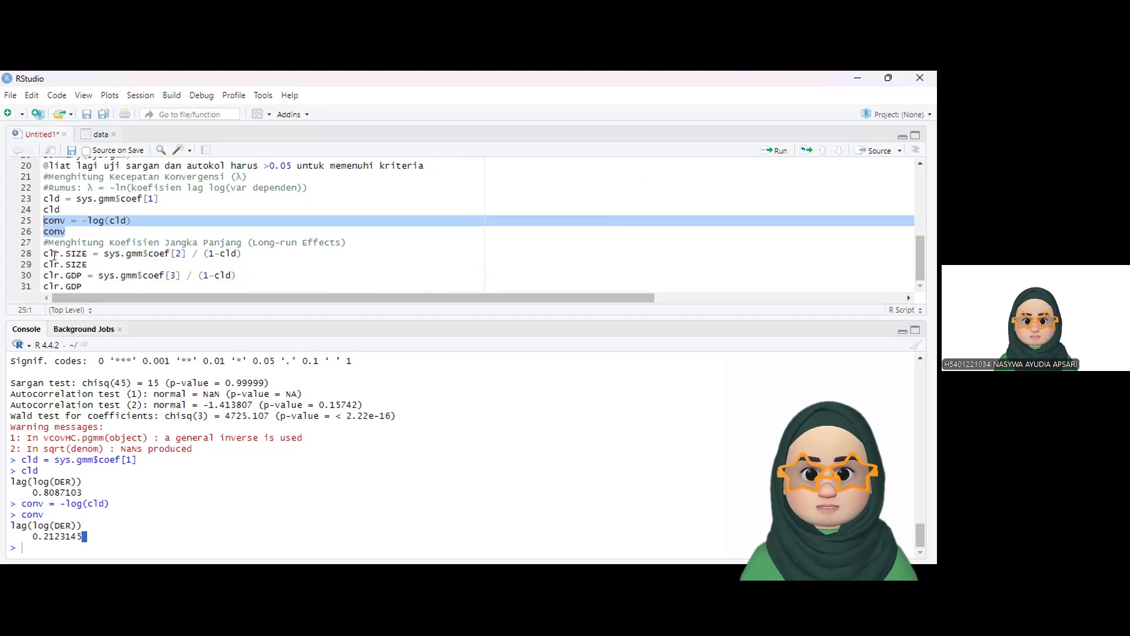
{"action": "left_click_drag", "start_coordinate": [82, 287], "coordinate": [44, 253]}
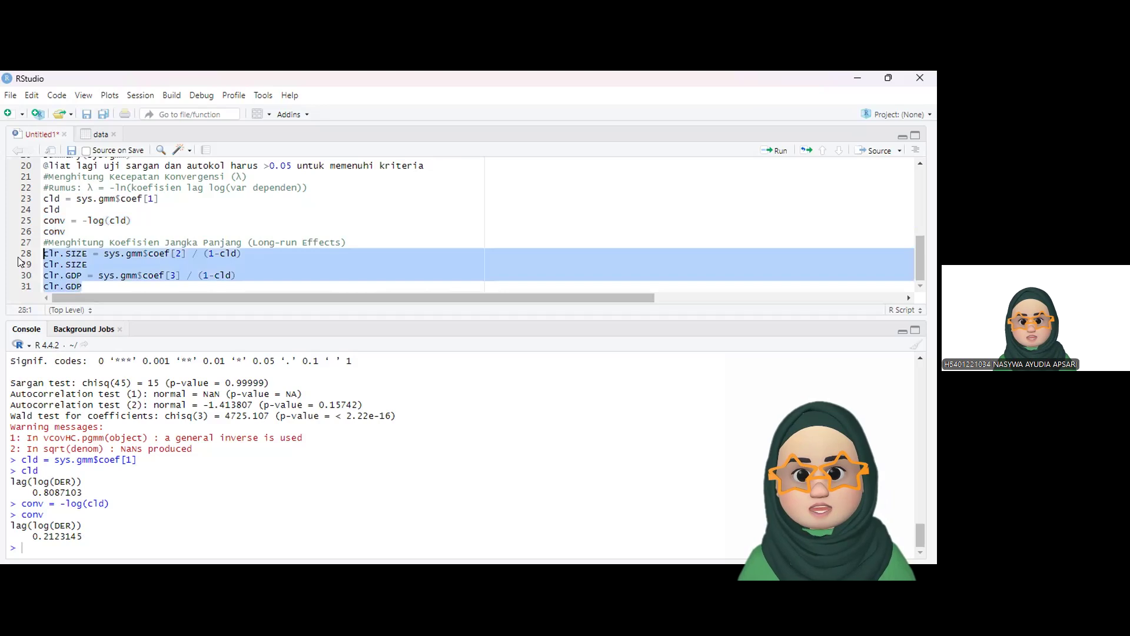
{"action": "left_click", "coordinate": [781, 152]}
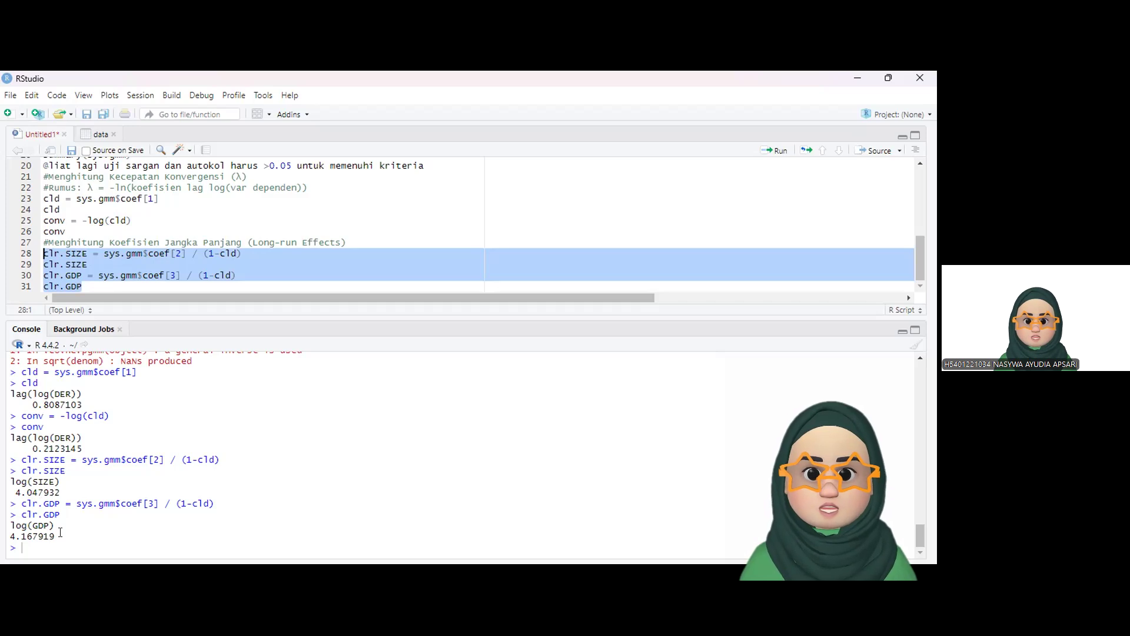
{"action": "scroll", "coordinate": [60, 532], "scroll_direction": "up", "scroll_amount": 1}
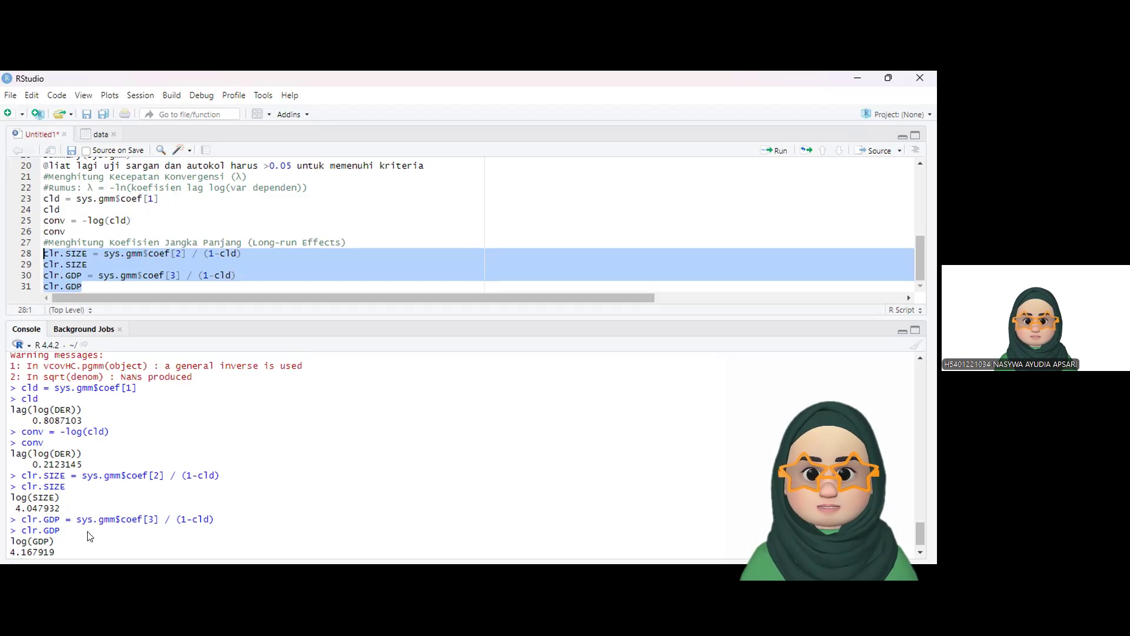
{"action": "left_click", "coordinate": [43, 549]}
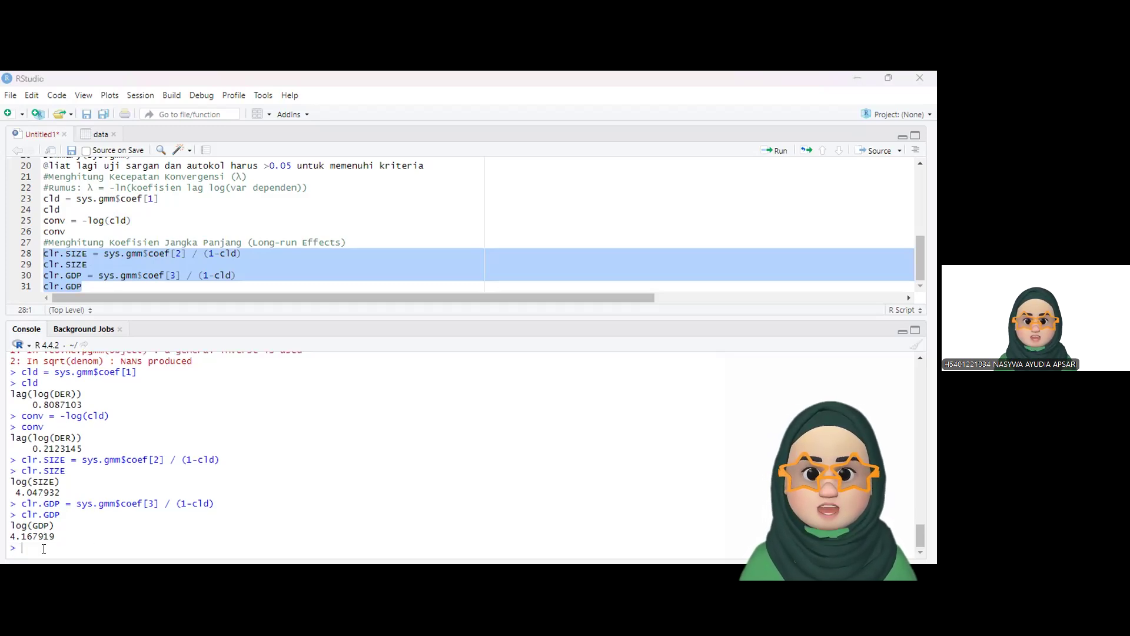
{"action": "scroll", "coordinate": [43, 549], "scroll_direction": "up", "scroll_amount": 1}
{"action": "scroll", "coordinate": [43, 548], "scroll_direction": "down", "scroll_amount": 1}
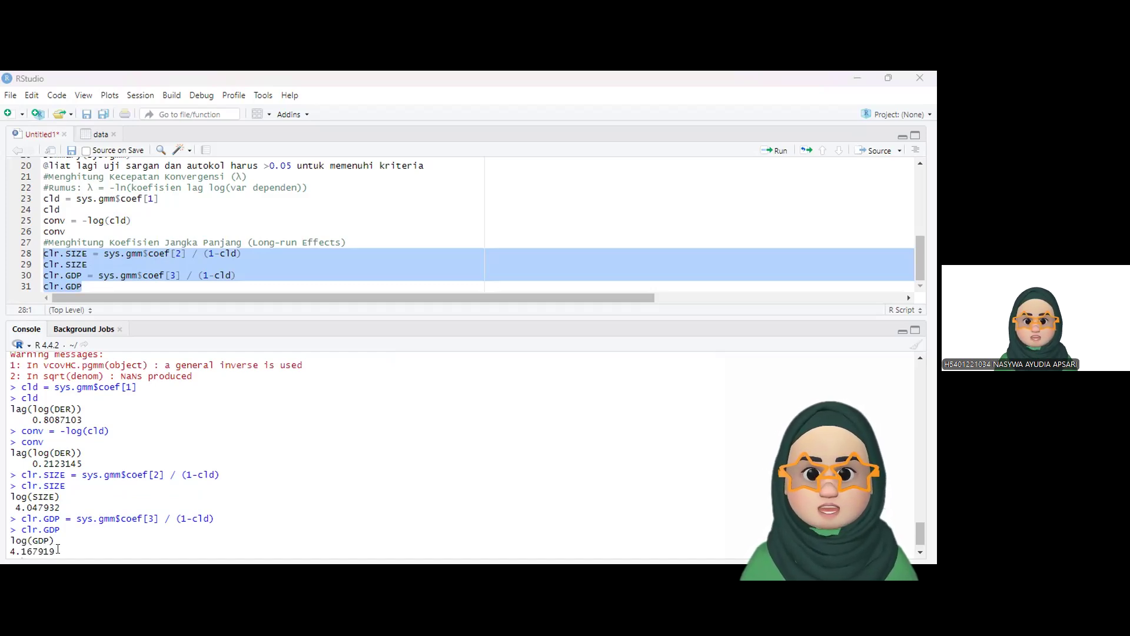
{"action": "scroll", "coordinate": [58, 549], "scroll_direction": "down", "scroll_amount": 1}
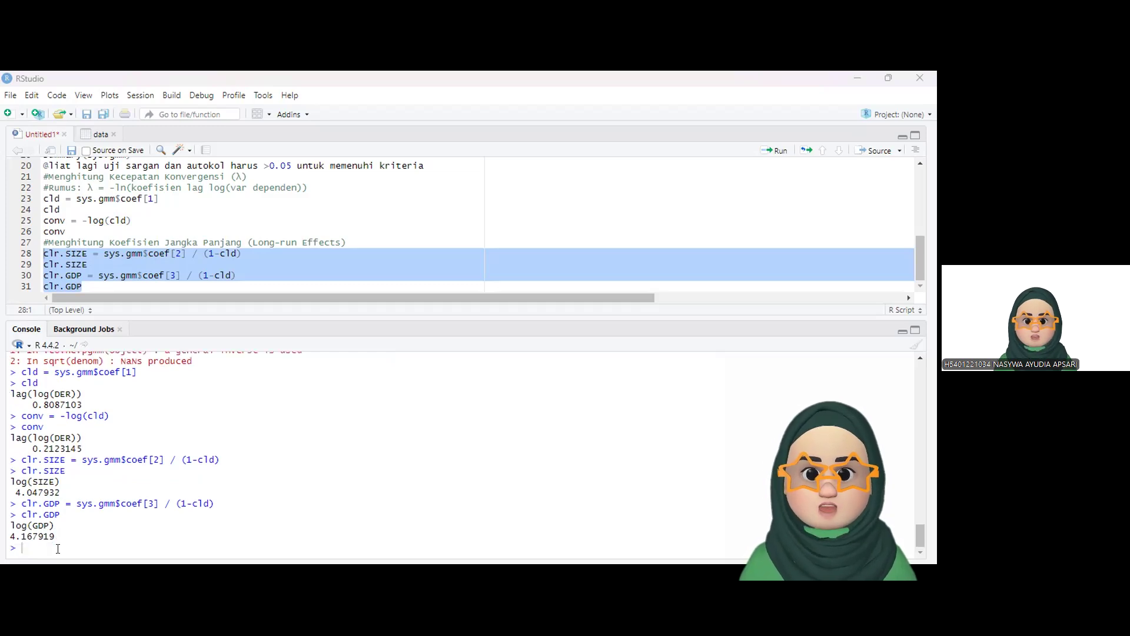